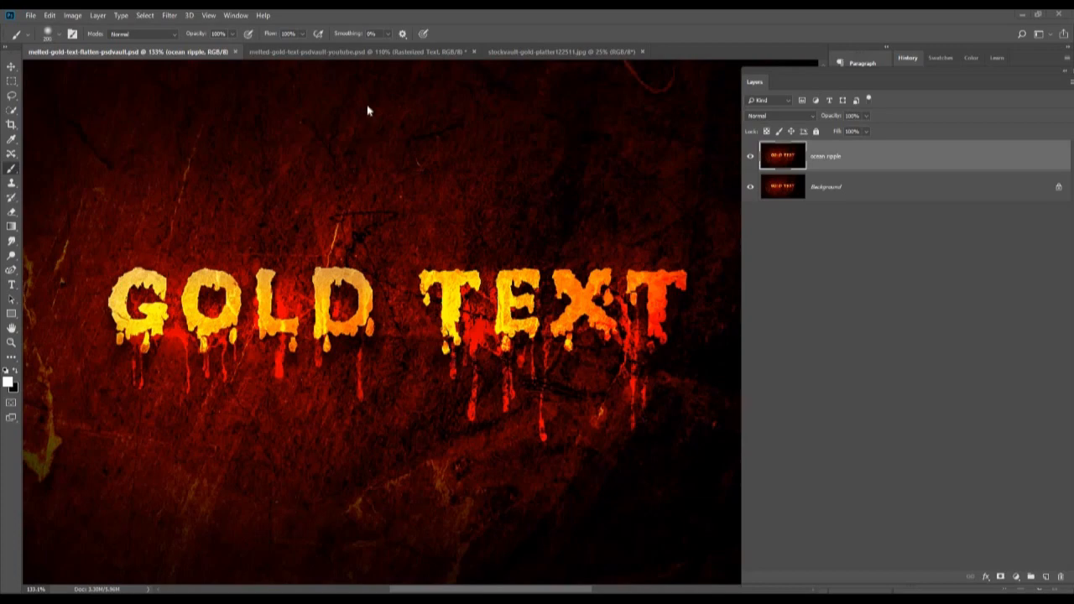
Copy a wide rectangular area from the middle of the gold platter image into the melted-gold-text-psdvault-youtube document.
left_click(344, 54)
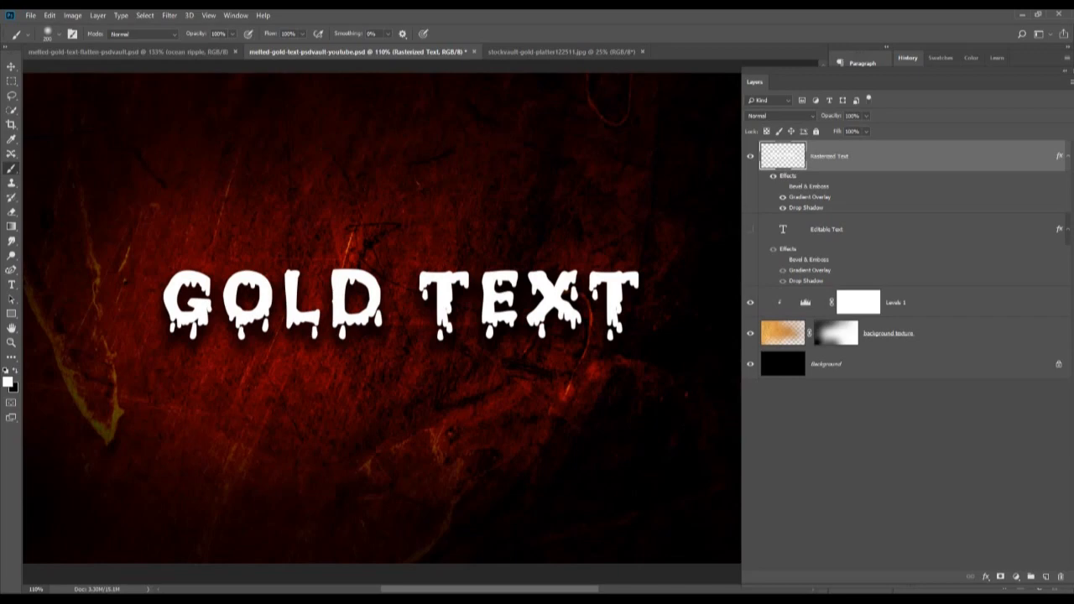
left_click(507, 52)
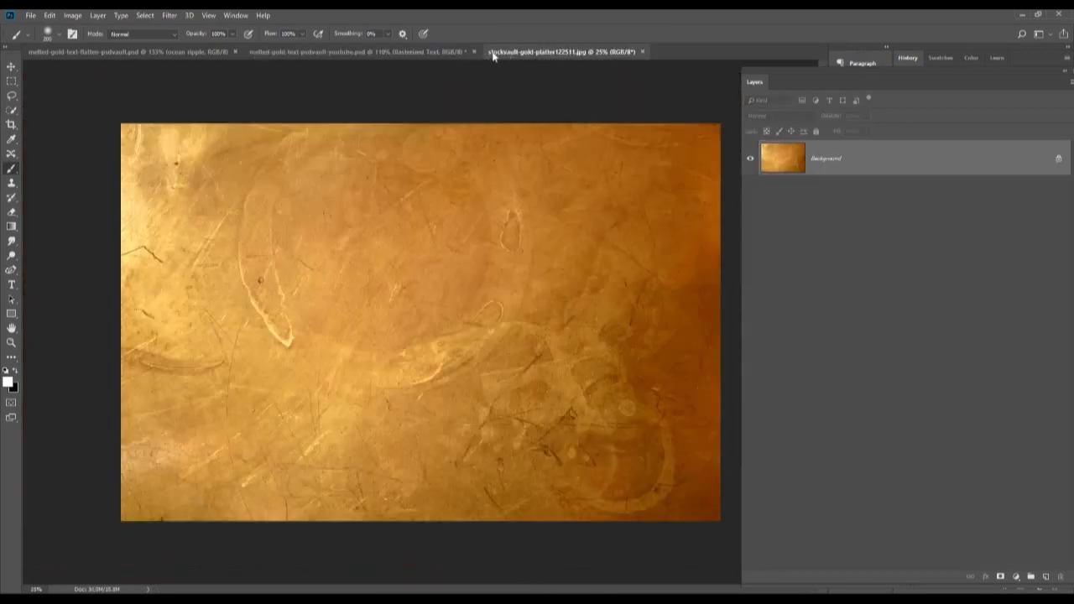
left_click(11, 80)
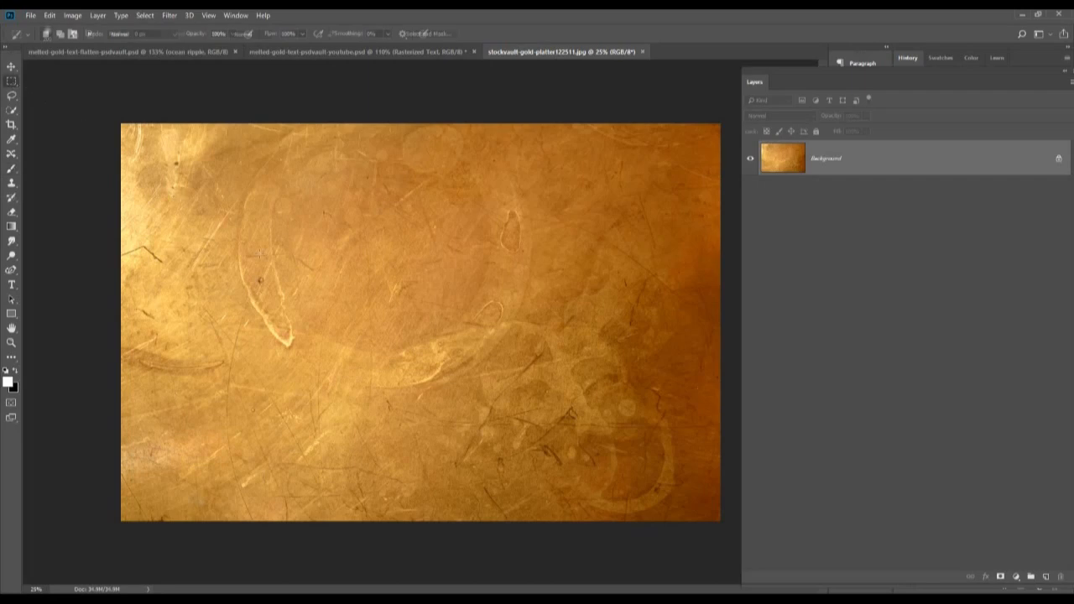
left_click_drag(247, 250, 511, 320)
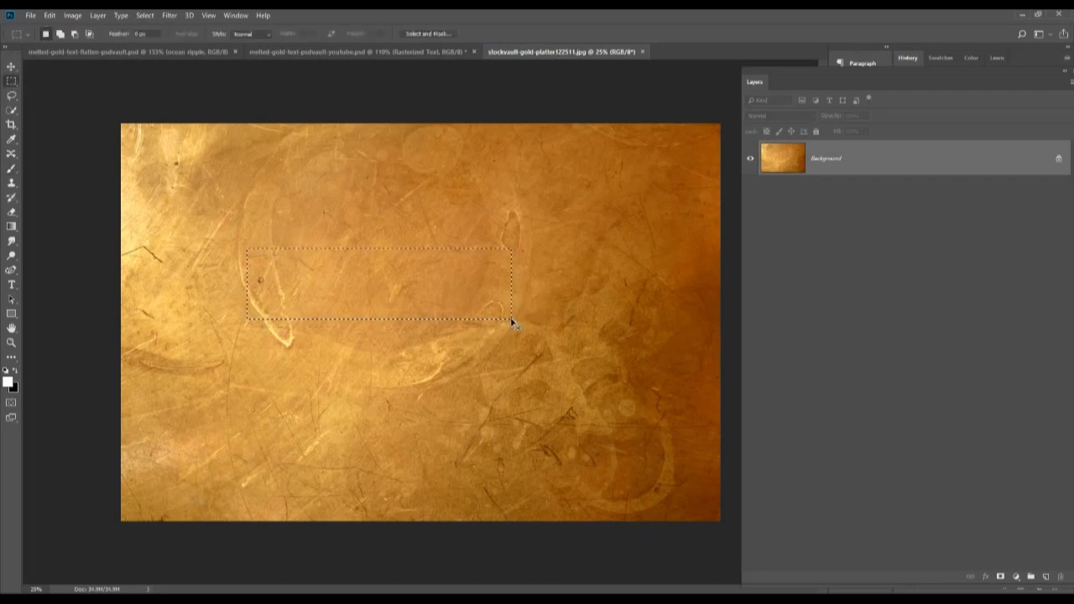
left_click(383, 51)
key("ctrl+v")
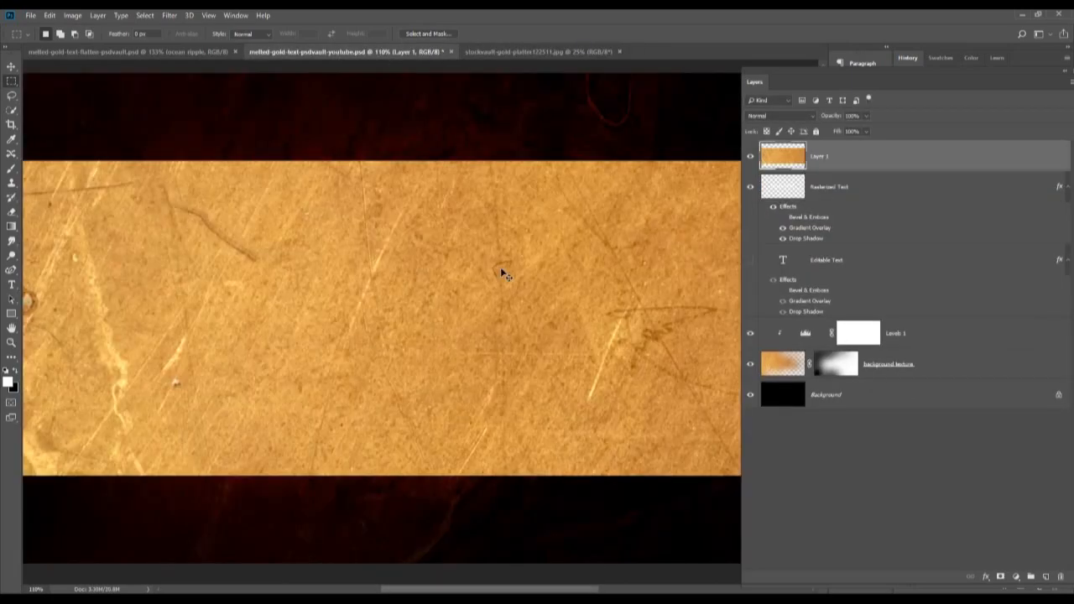
Scale the pasted gold texture down to about 45% so that it just covers the words GOLD TEXT.
key("ctrl+t")
scroll(364, 249, "down", 3)
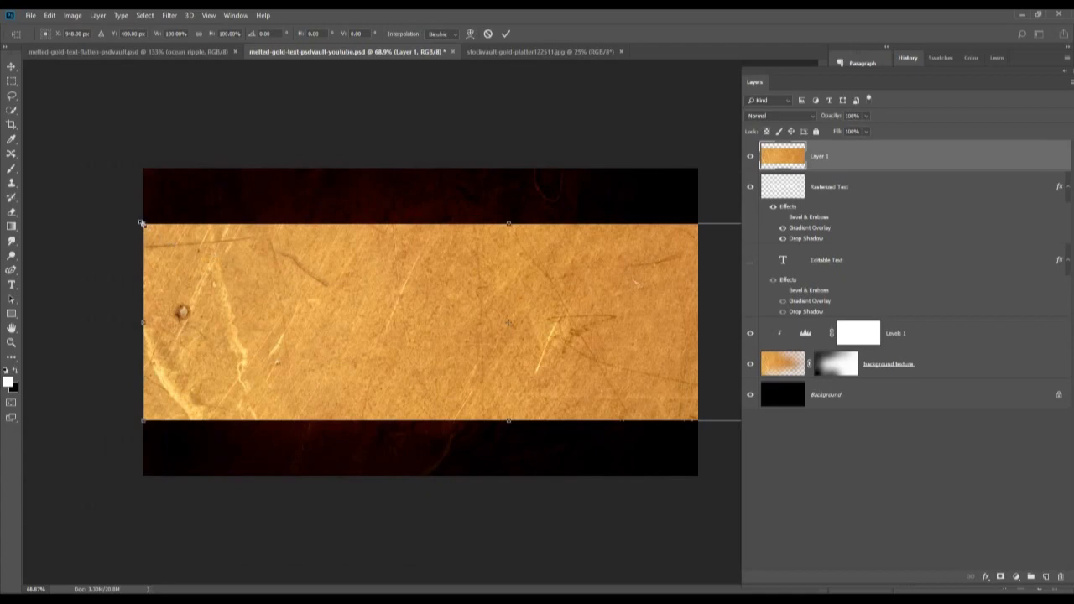
left_click_drag(141, 222, 287, 289)
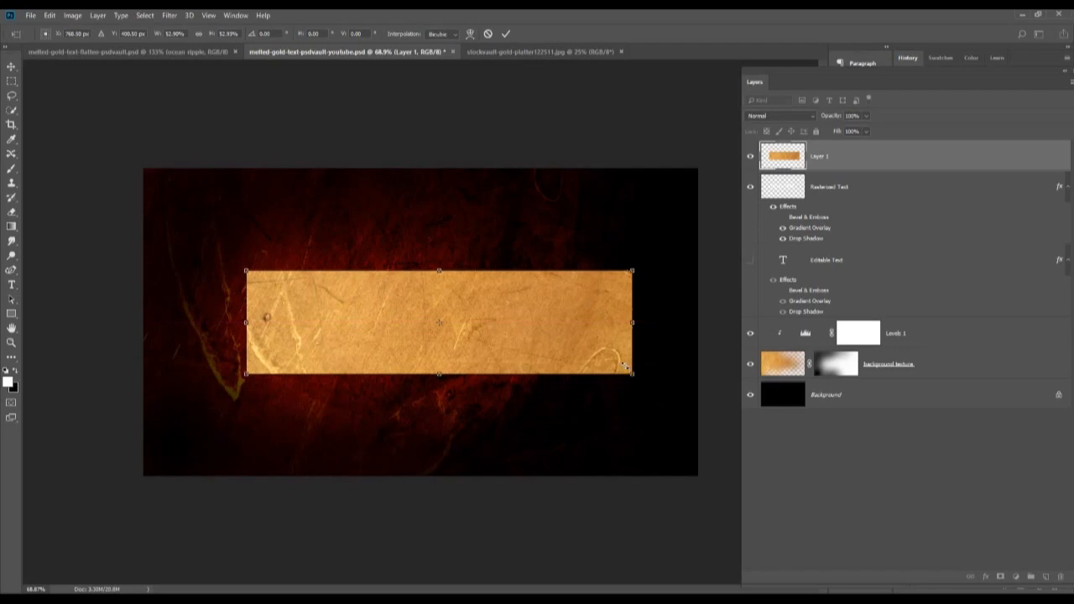
left_click_drag(626, 367, 585, 352)
left_click_drag(518, 321, 525, 329)
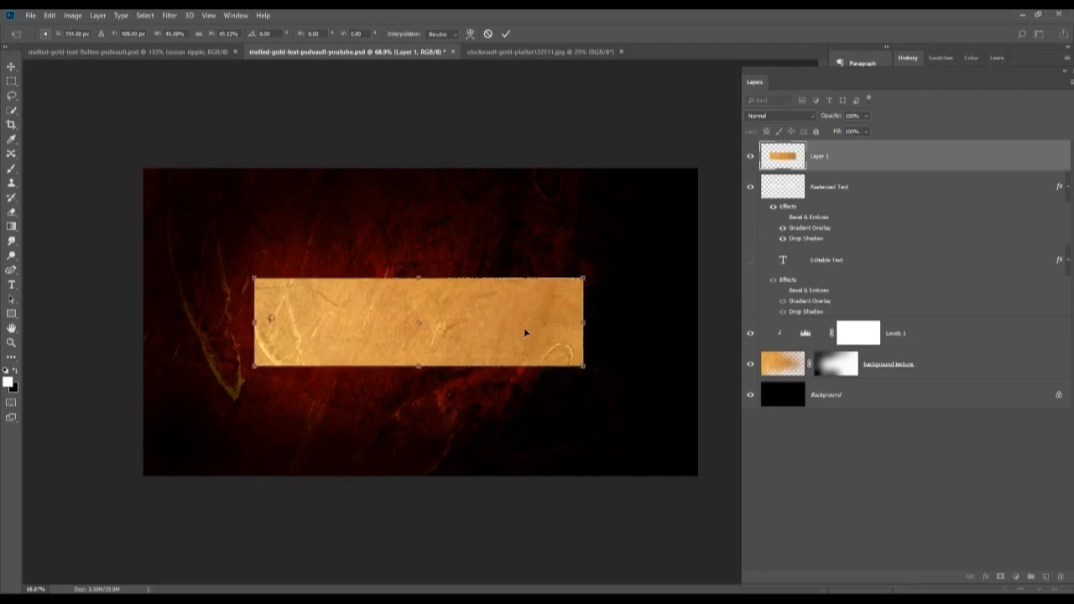
key("Return")
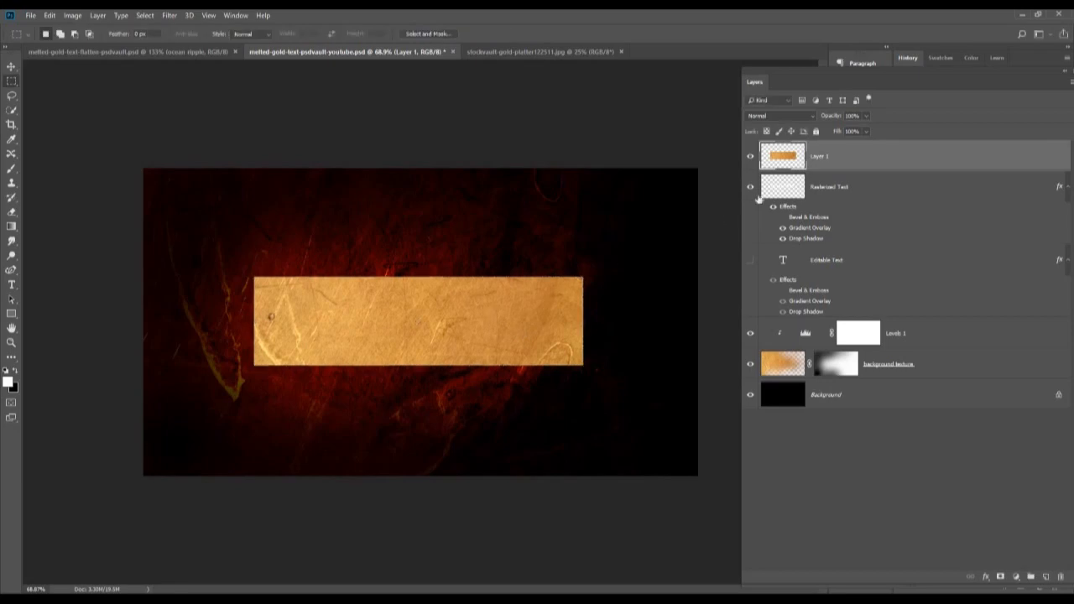
Clip the gold texture layer to the Rasterized Text layer, and add a duplicate of it that is clipped as well.
right_click(852, 155)
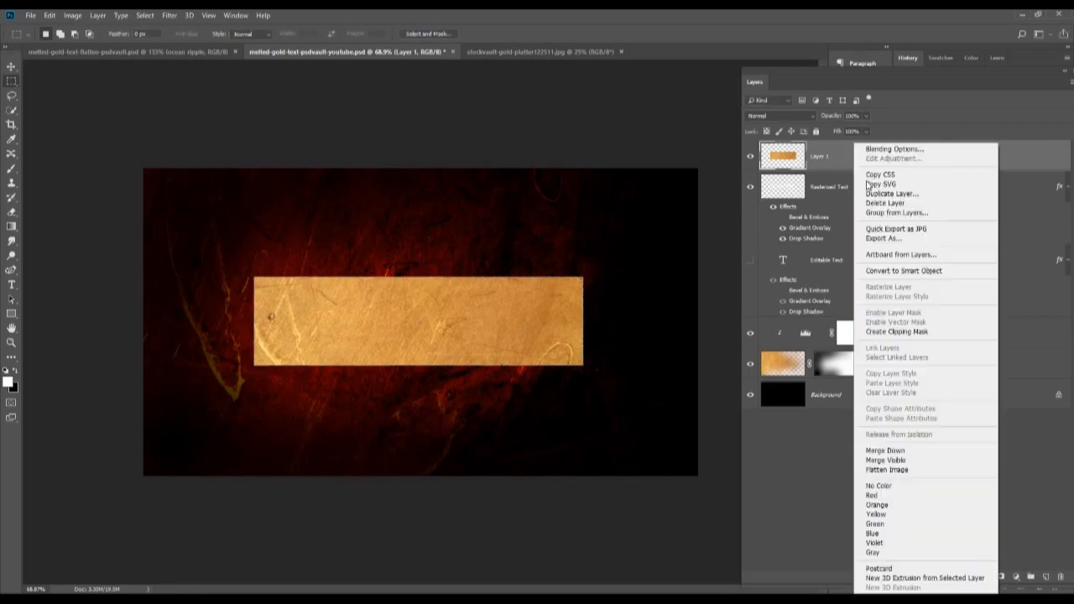
left_click(921, 334)
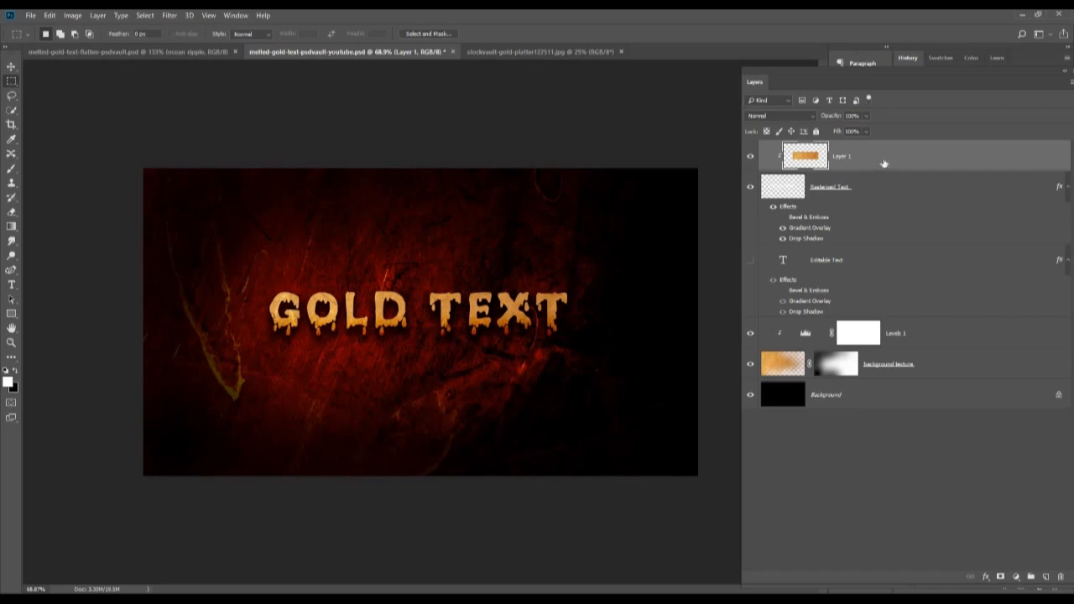
key("ctrl+j")
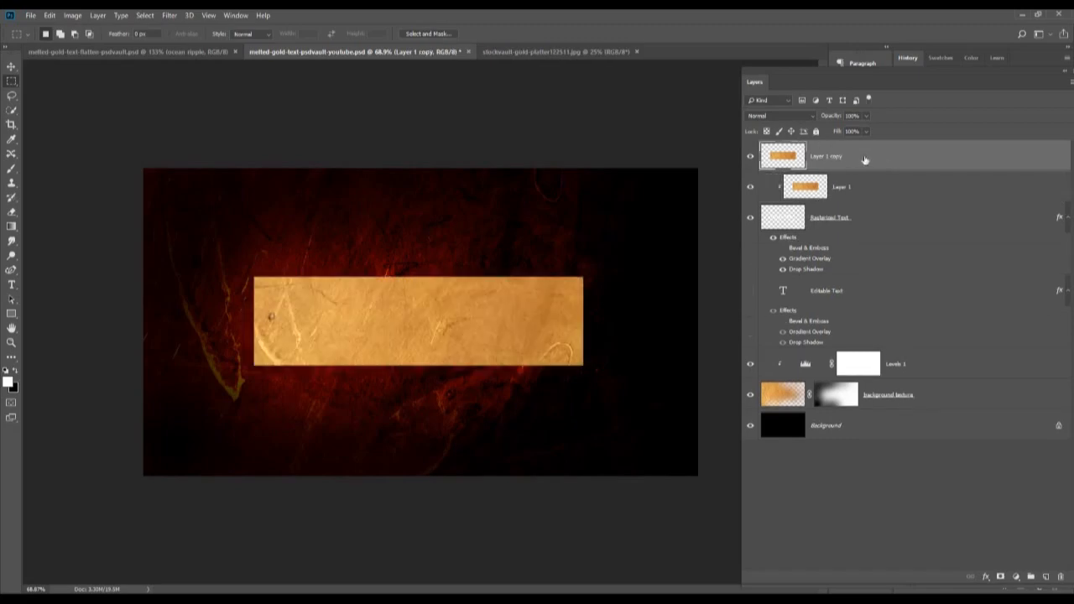
right_click(865, 160)
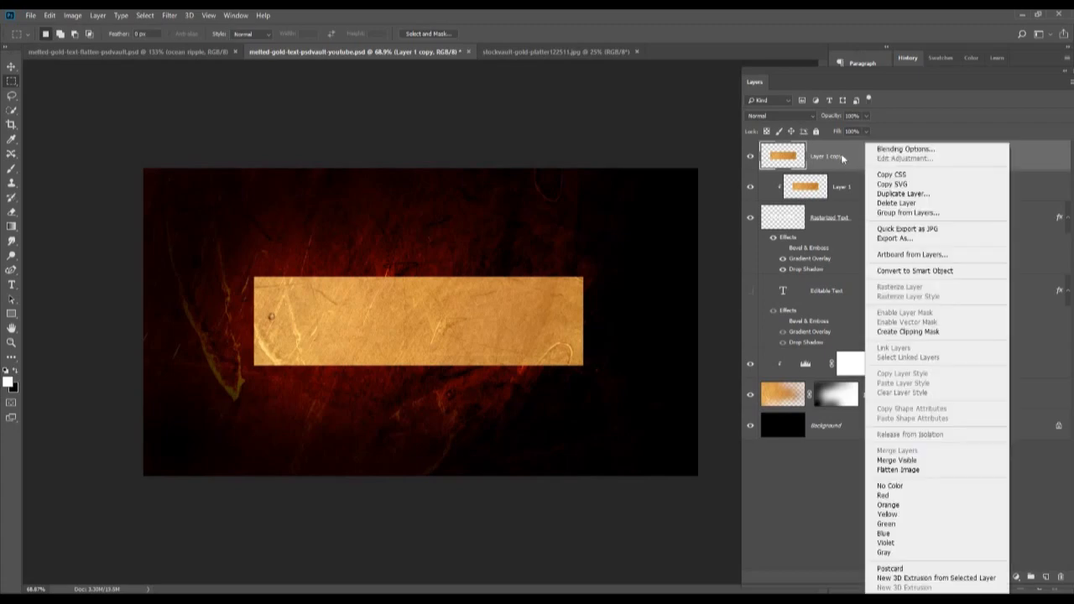
left_click(917, 333)
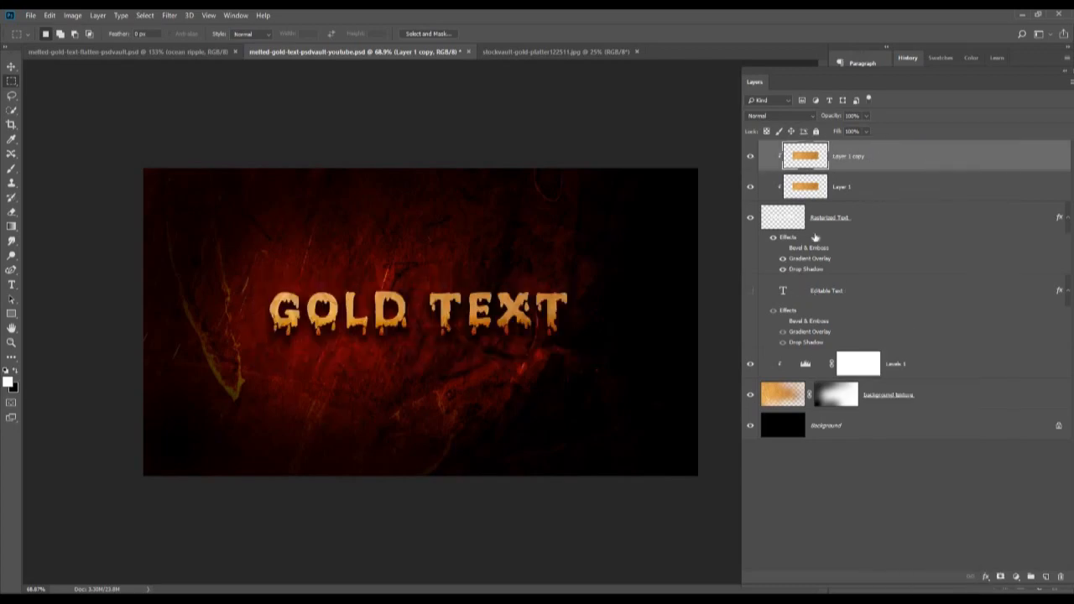
Resize the duplicated texture to about 14.6 x 5.1 cm over the word TEXT and set its blend mode to Vivid Light.
key("ctrl+t")
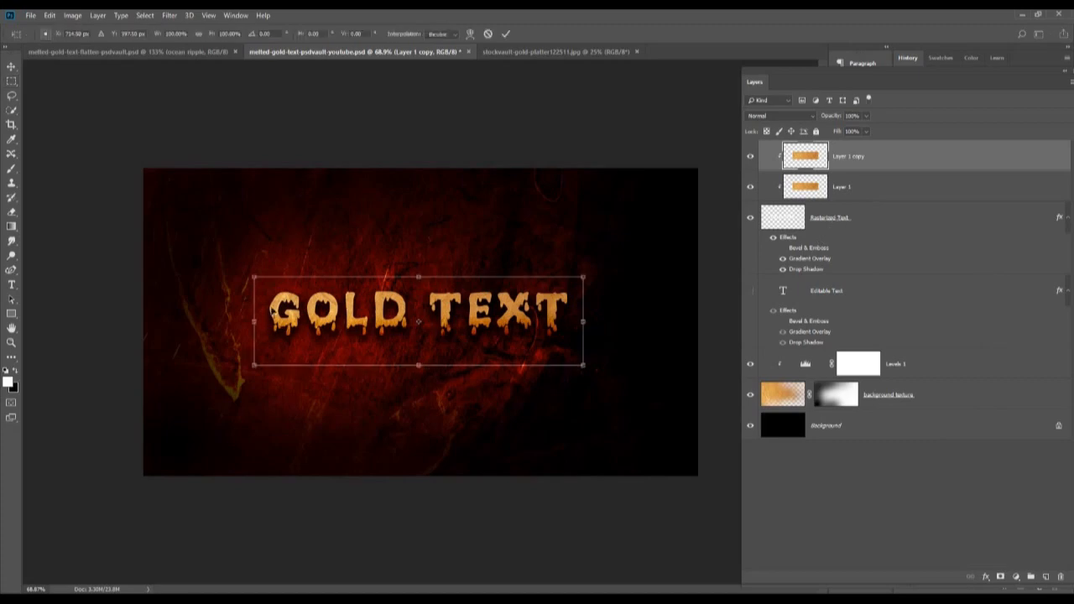
left_click_drag(255, 278, 419, 312)
left_click_drag(584, 311, 578, 342)
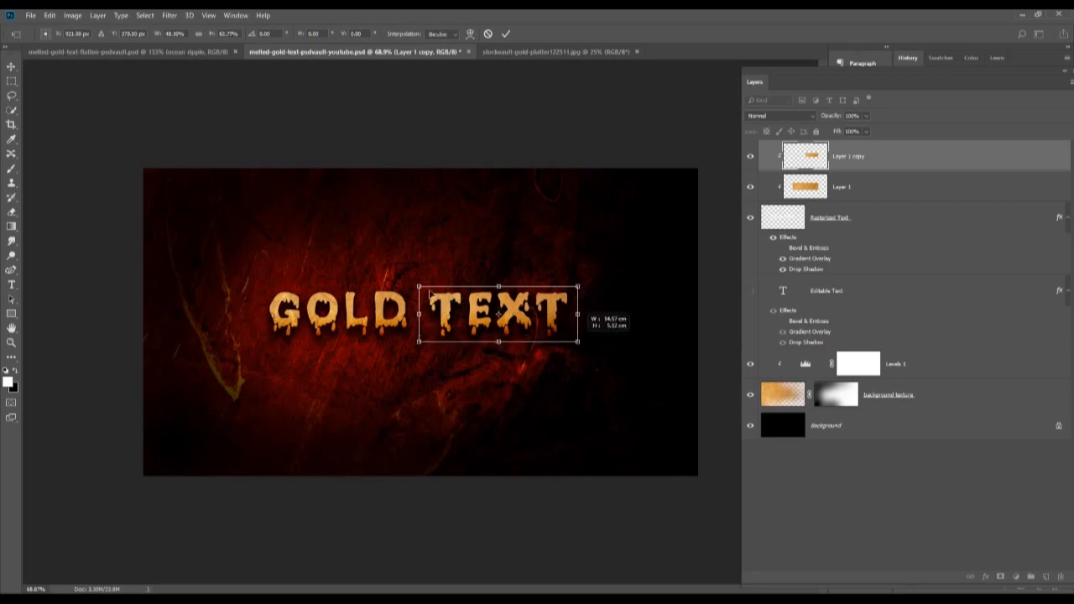
key("Return")
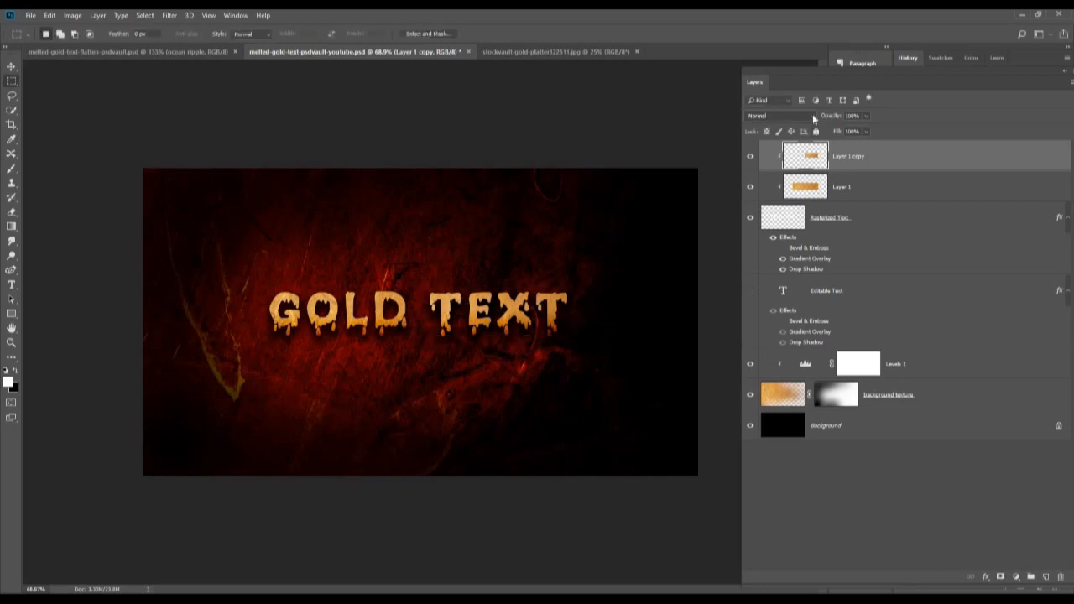
left_click(811, 116)
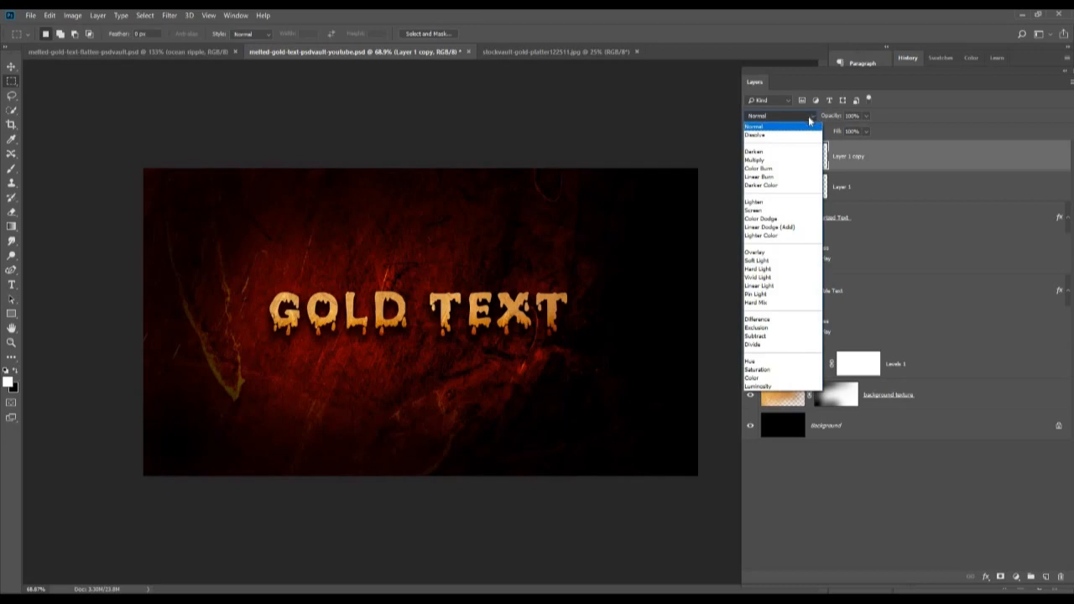
left_click(785, 279)
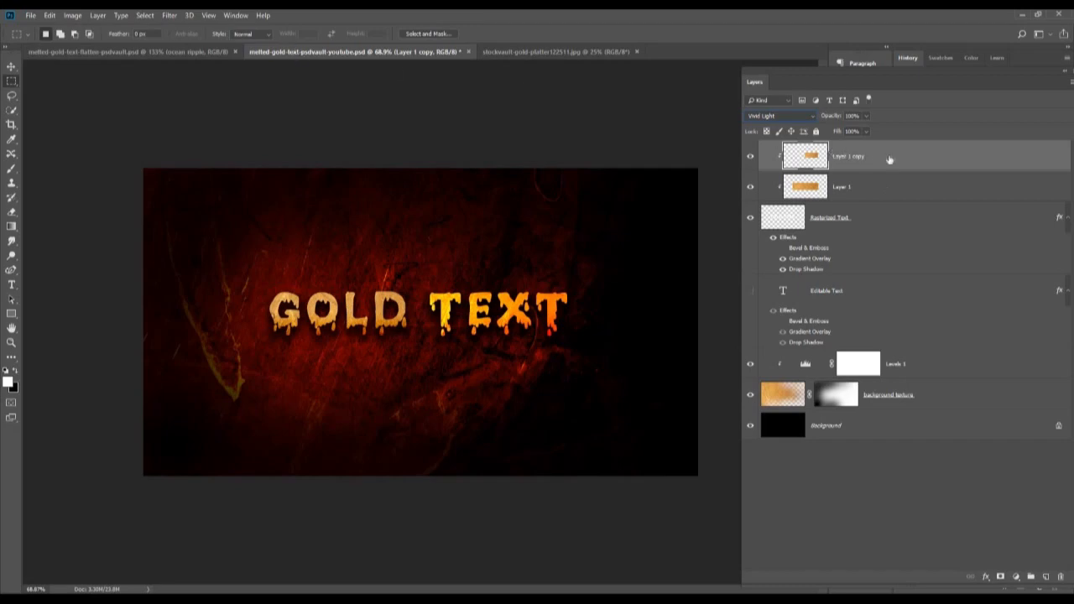
Add a new empty layer above the texture layers and choose the first brush of the dripping-liquid set.
key("ctrl+shift+n")
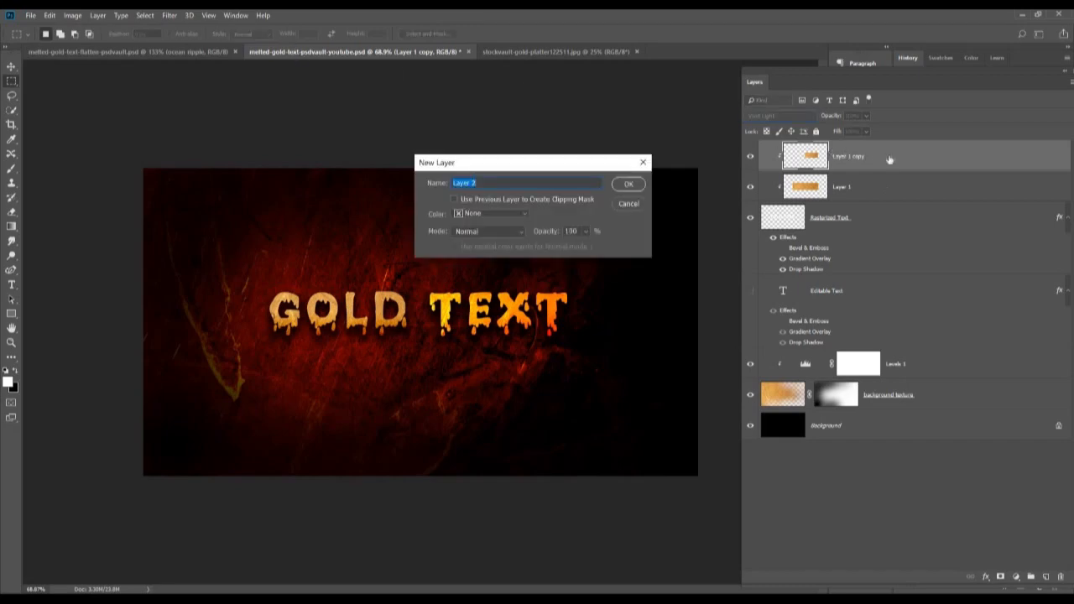
key("Return")
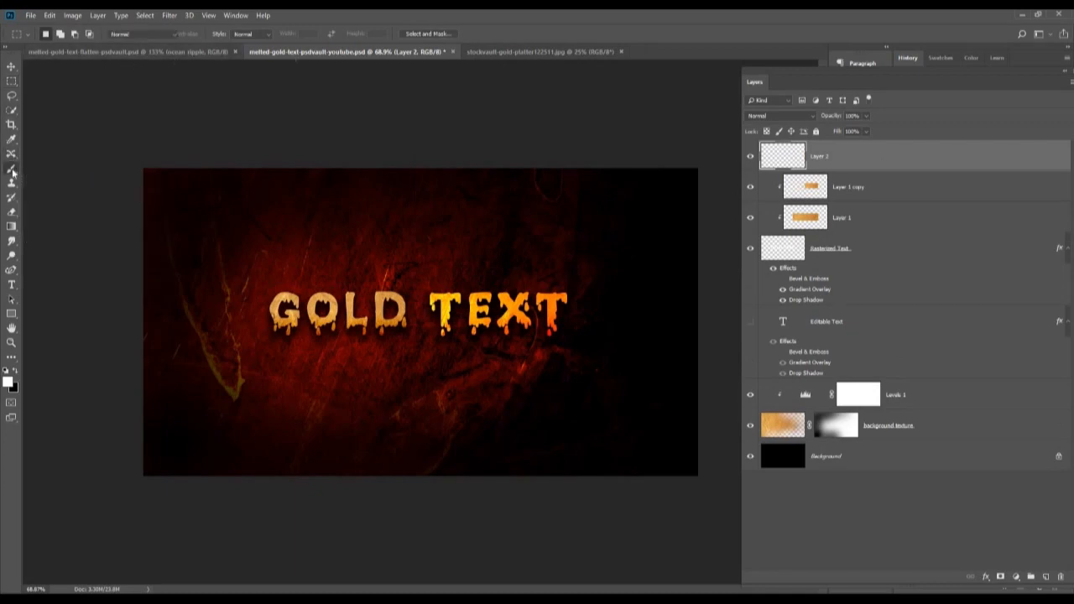
left_click(12, 171)
left_click(60, 35)
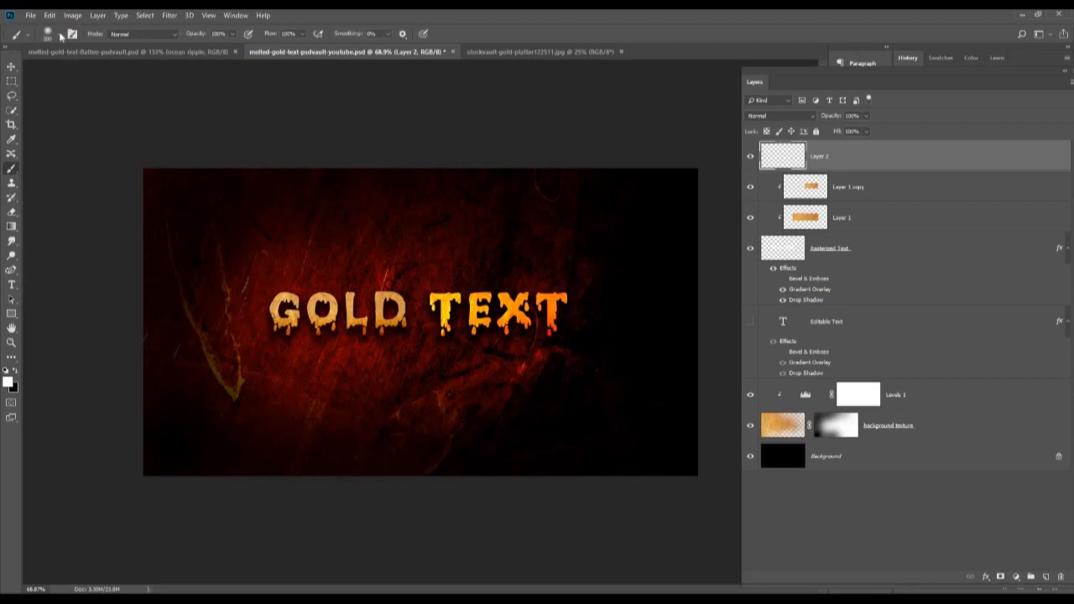
left_click(60, 36)
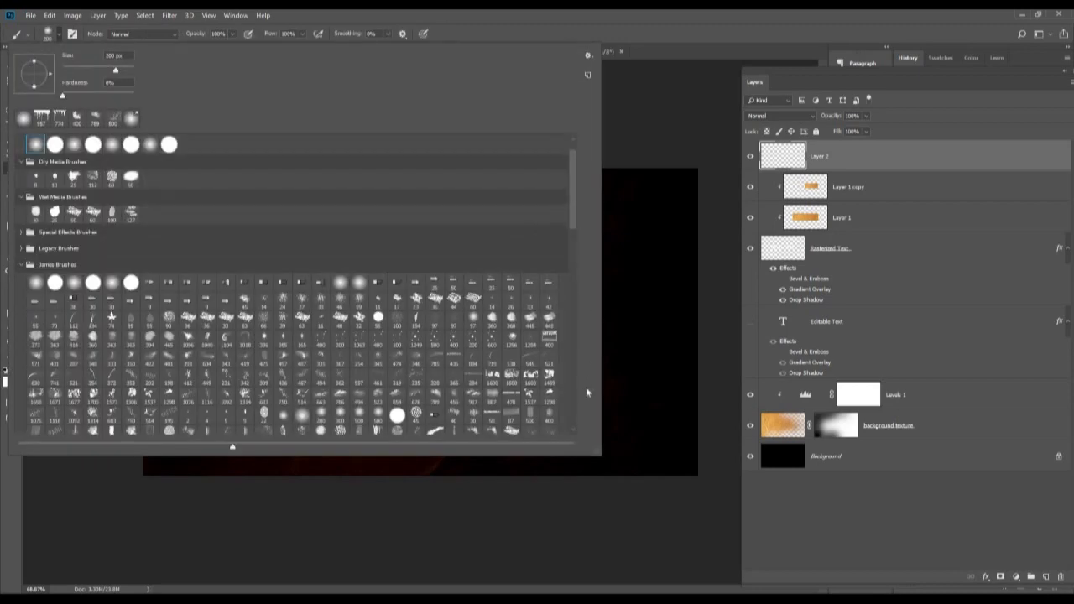
scroll(581, 409, "down", 15)
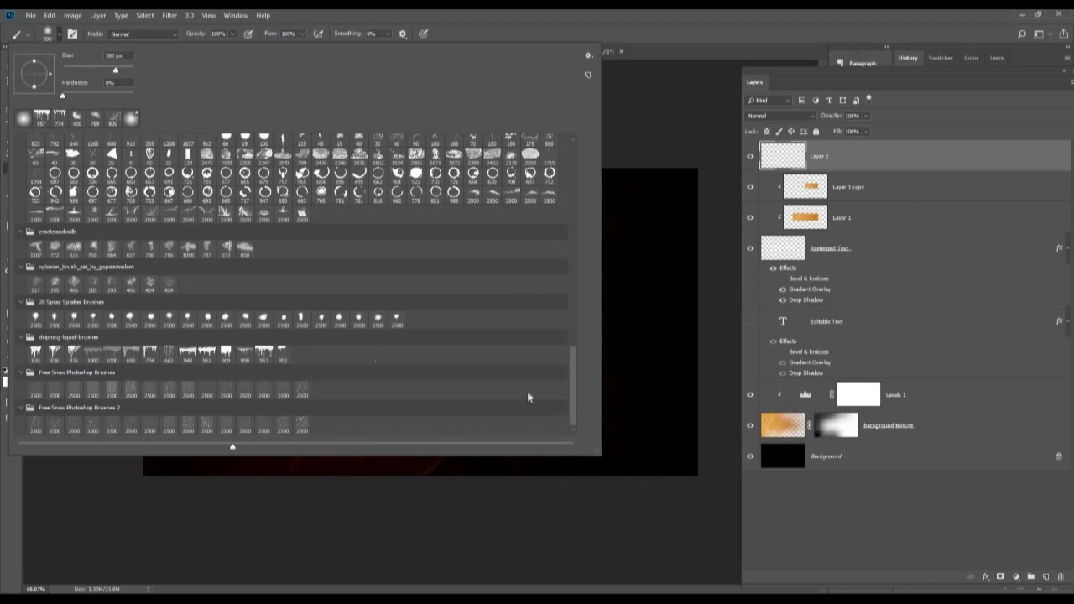
left_click(35, 353)
key("Return")
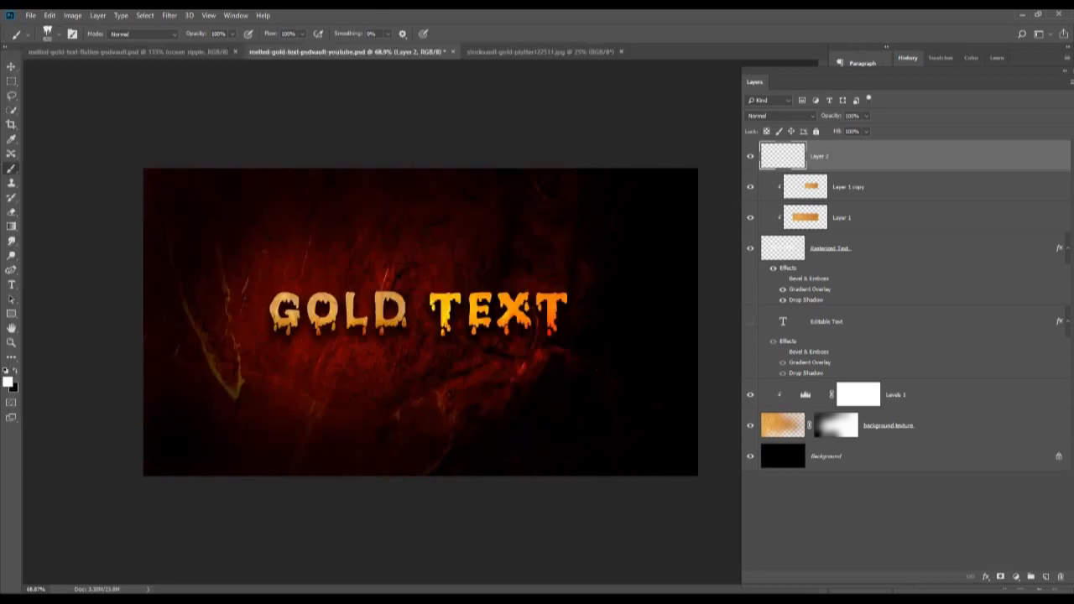
In the gold platter image, clear the rectangular selection and add a new empty layer above the Background.
left_click(516, 51)
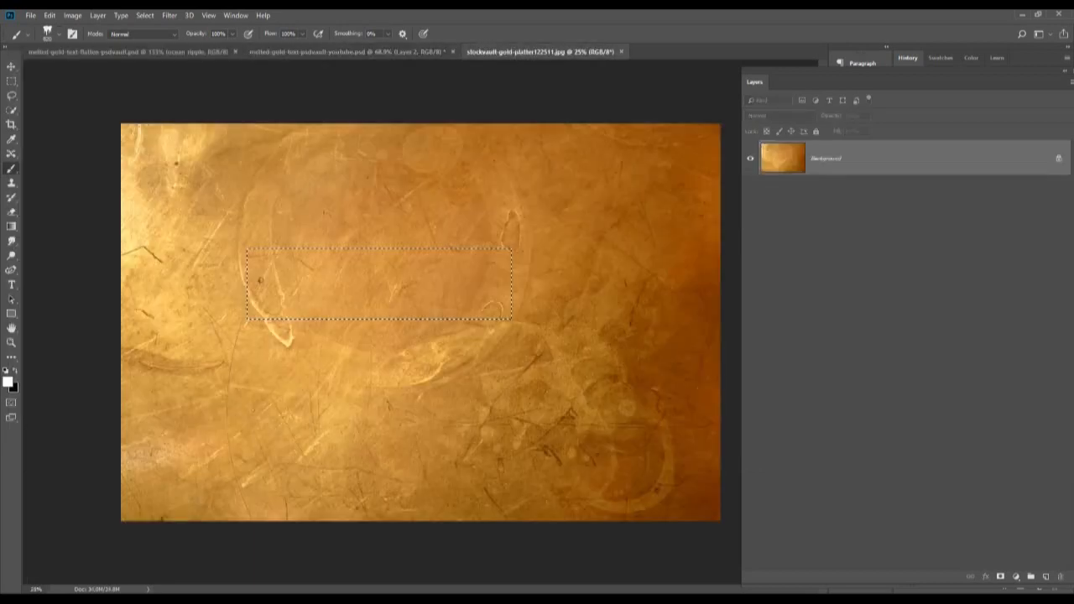
left_click(11, 81)
left_click(38, 144)
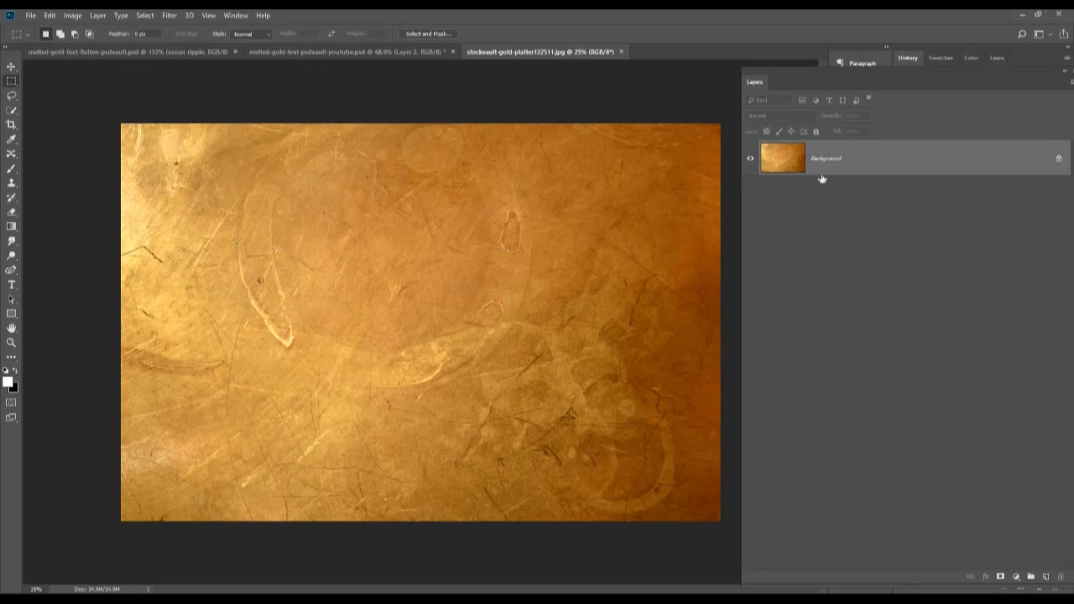
left_click_drag(823, 179, 821, 175)
key("ctrl+shift+n")
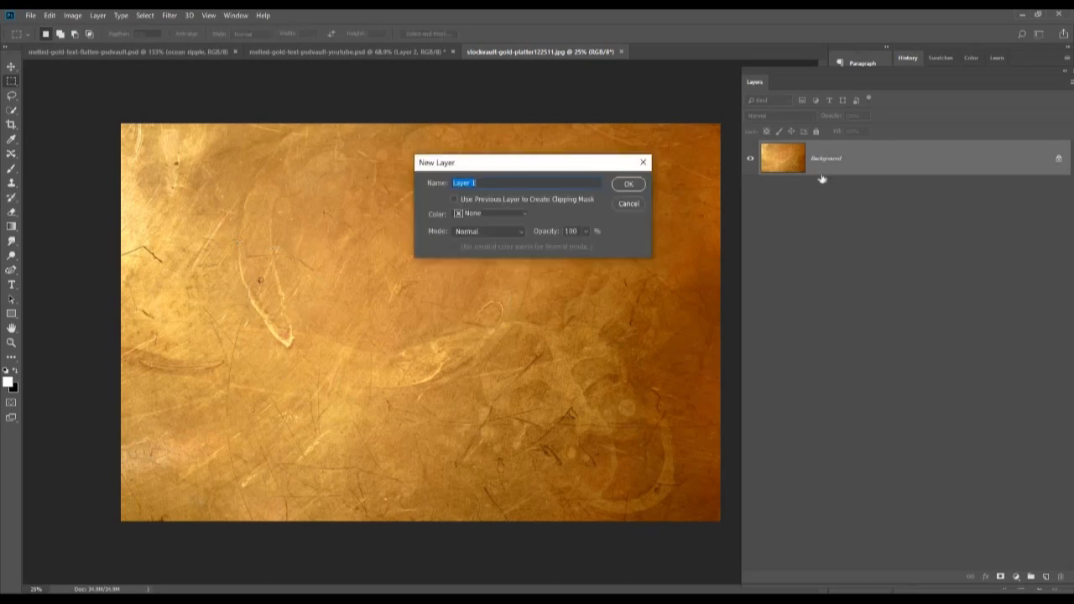
key("Return")
Stamp one white drip shape near the middle of the gold platter with the 1000 px brush and select its outline.
left_click(11, 169)
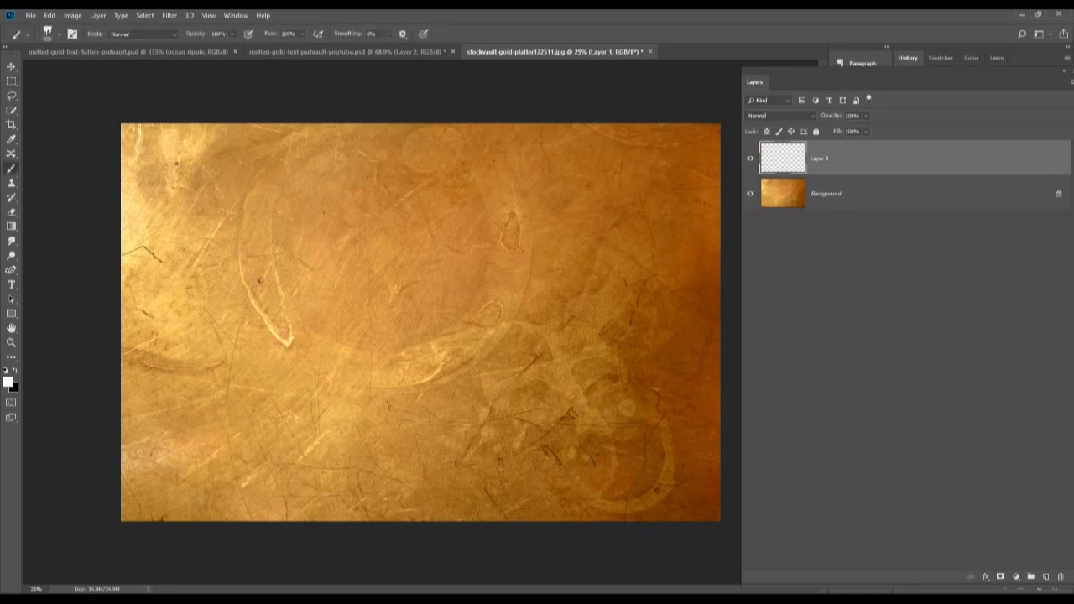
left_click(348, 331)
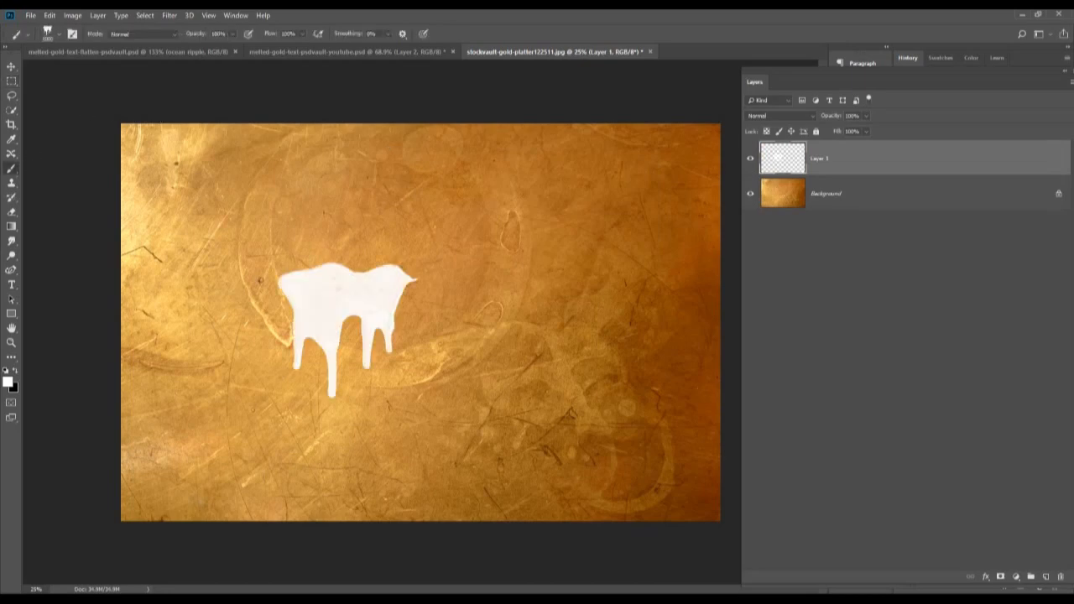
left_click(779, 161, "ctrl")
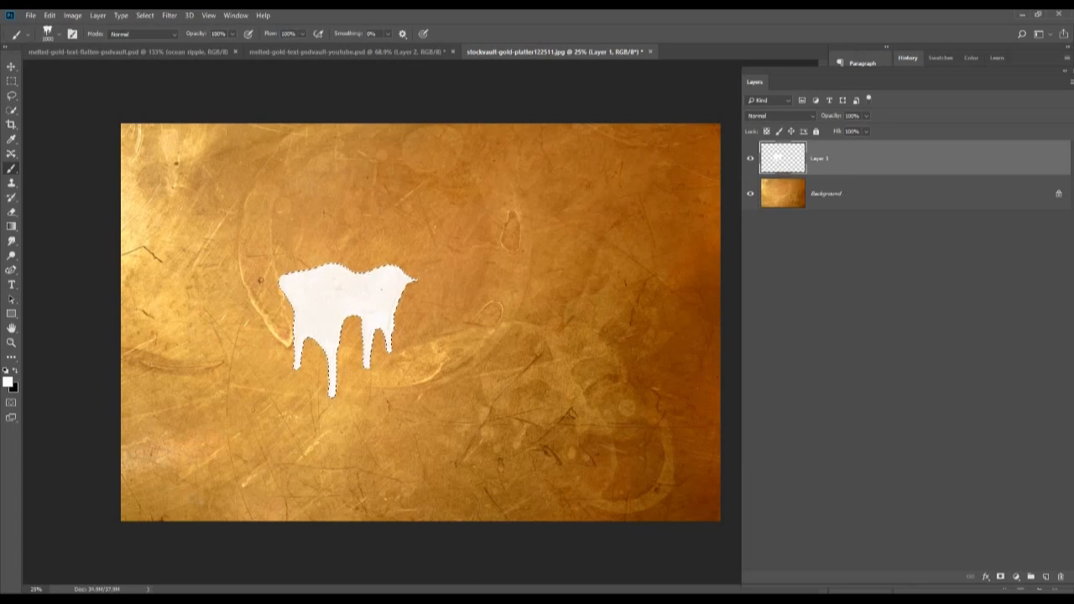
Copy the drip-shaped area of the gold Background layer and paste it into the melted gold text document.
left_click(786, 198)
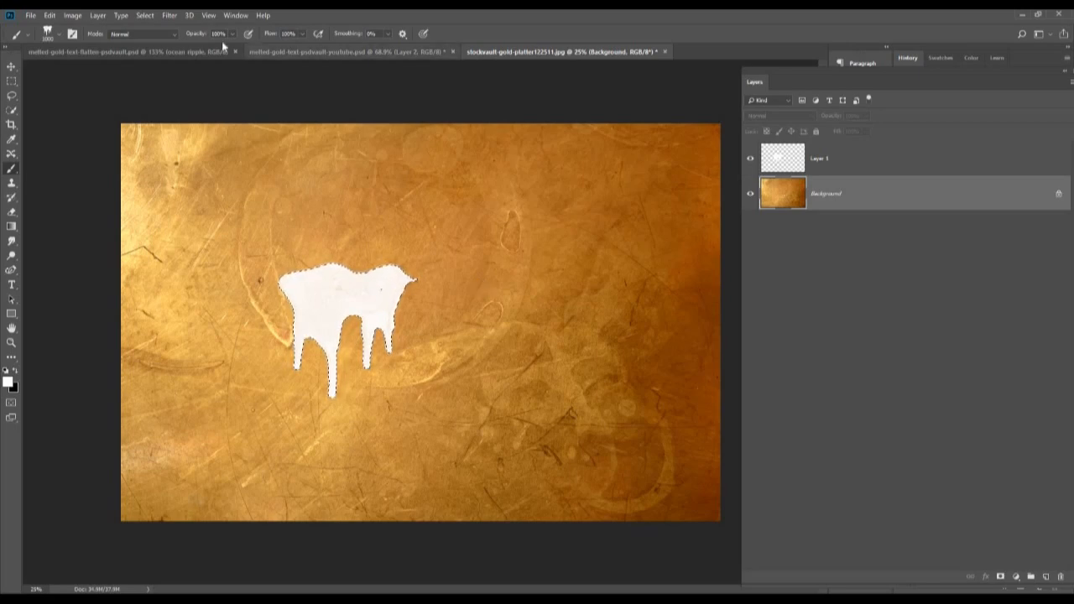
left_click(318, 56)
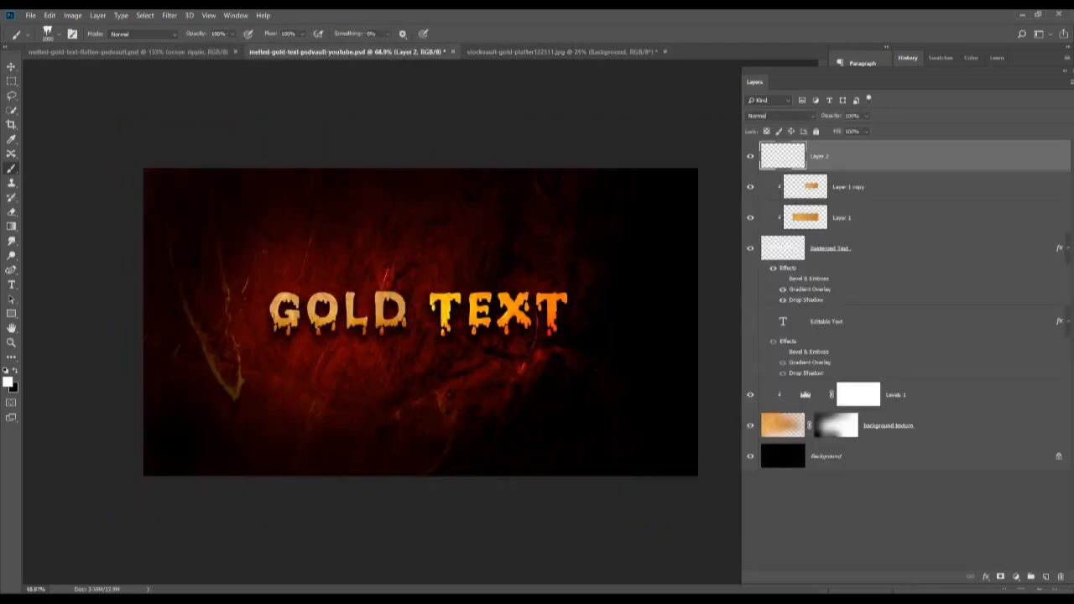
key("ctrl+v")
Scale the pasted gold drip to about 22% and place it under the X and last T of TEXT.
key("ctrl+t")
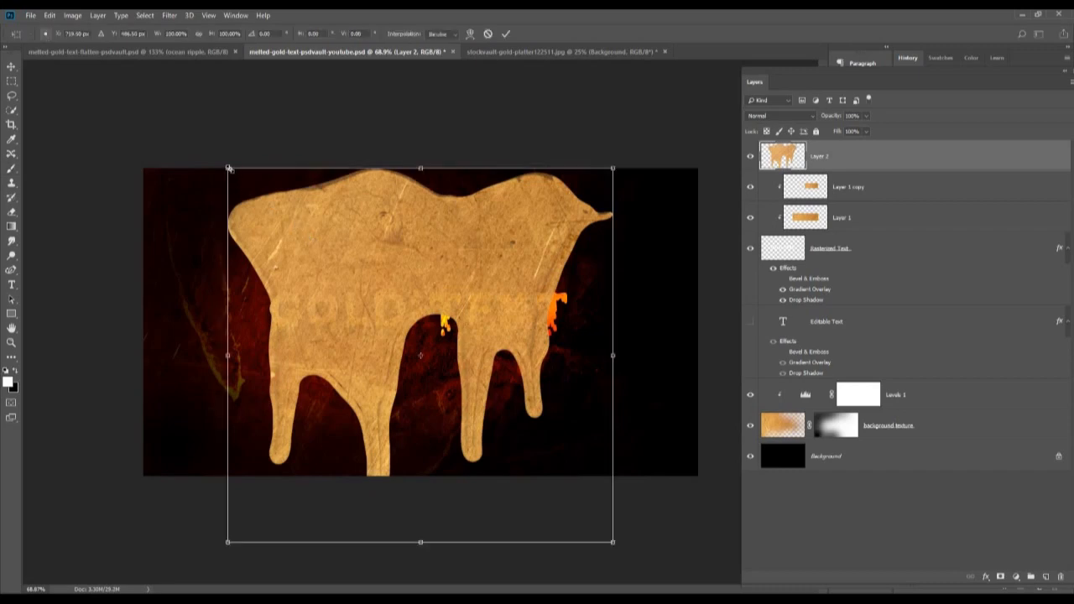
left_click_drag(245, 185, 428, 364)
left_click_drag(485, 413, 469, 341)
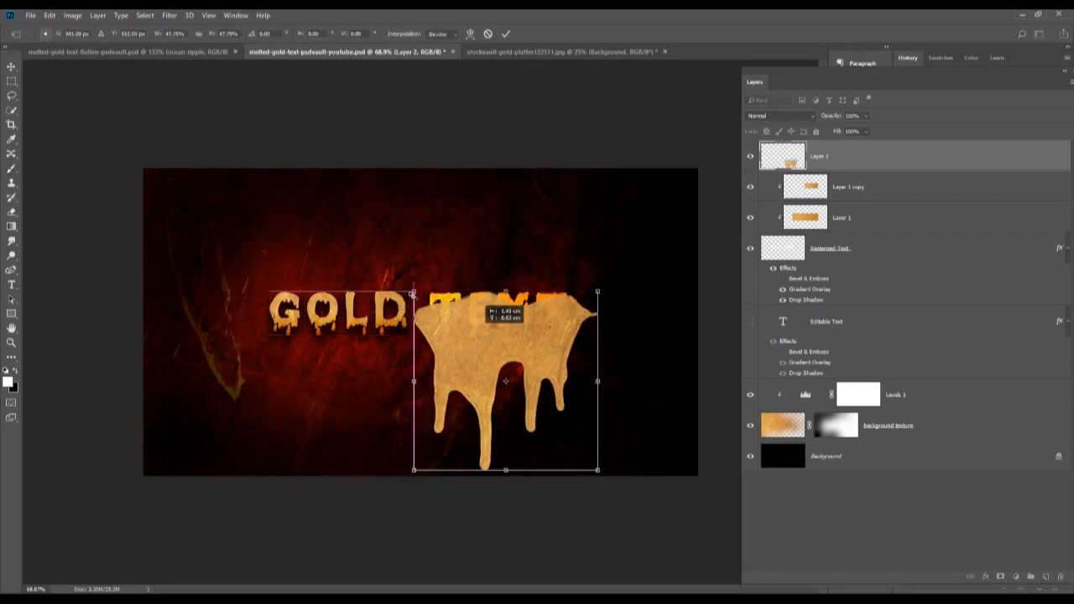
left_click_drag(413, 292, 486, 361)
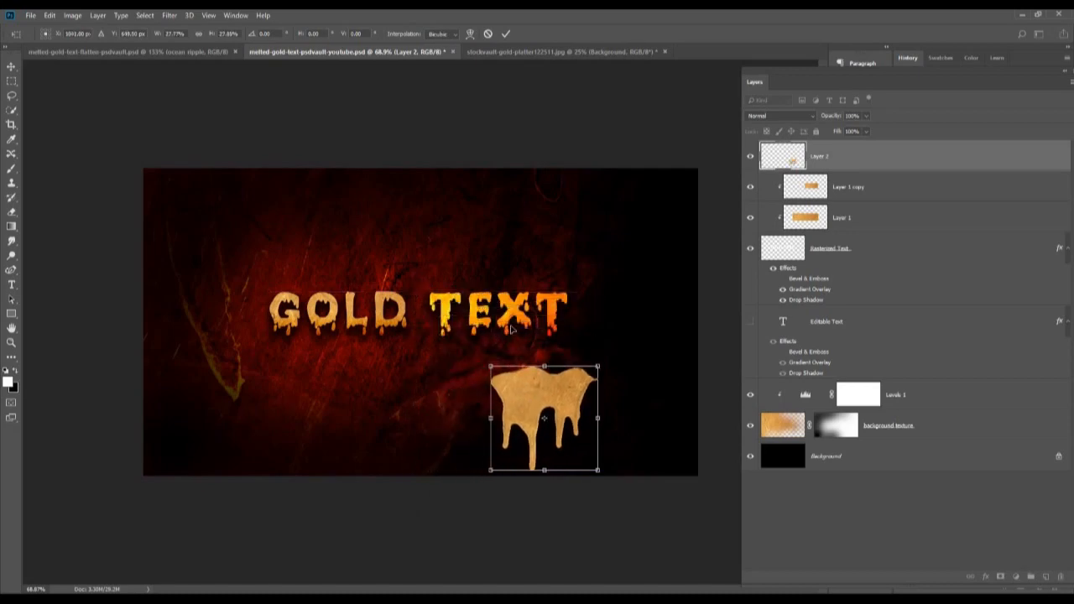
left_click_drag(527, 404, 518, 340)
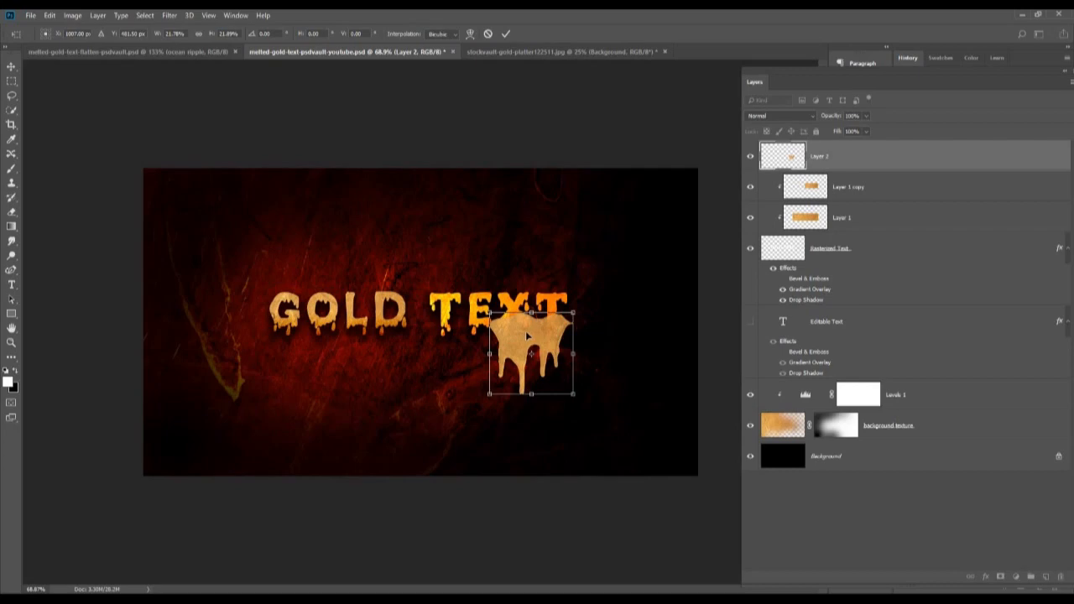
key("Return")
Set the pasted drip layer's blend mode to Vivid Light.
key("b")
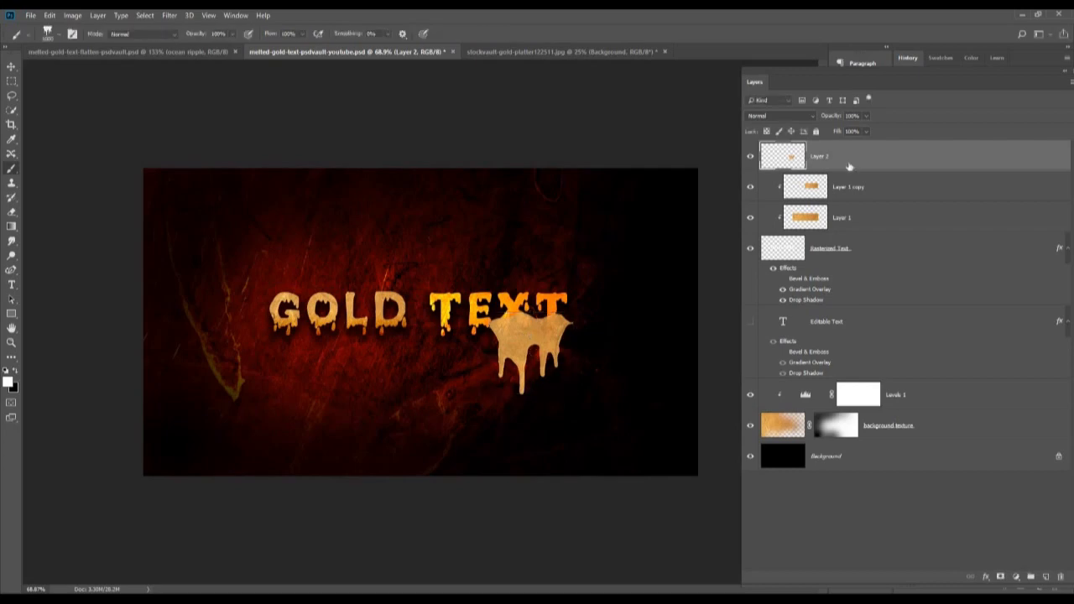
left_click(812, 114)
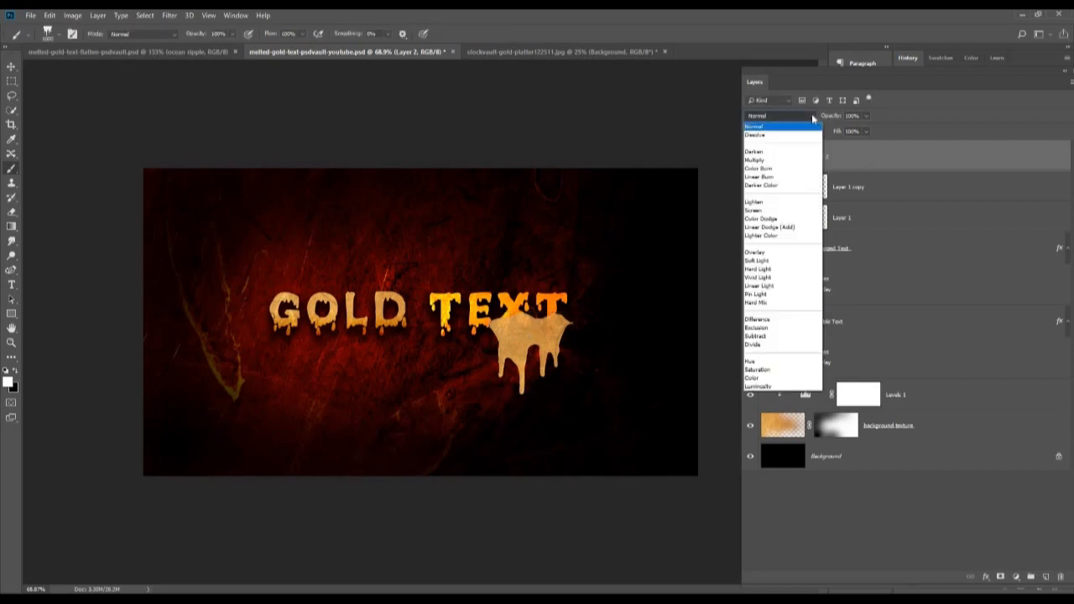
left_click(779, 277)
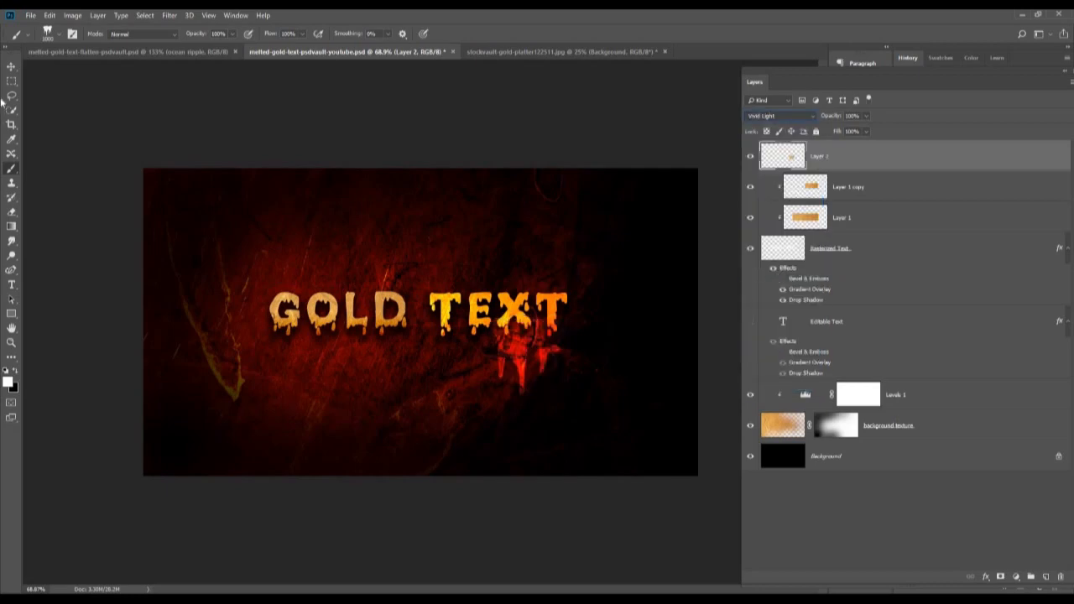
Erase the drip's lower tips and parts of its body with a soft eraser so it fades into the background.
key("z")
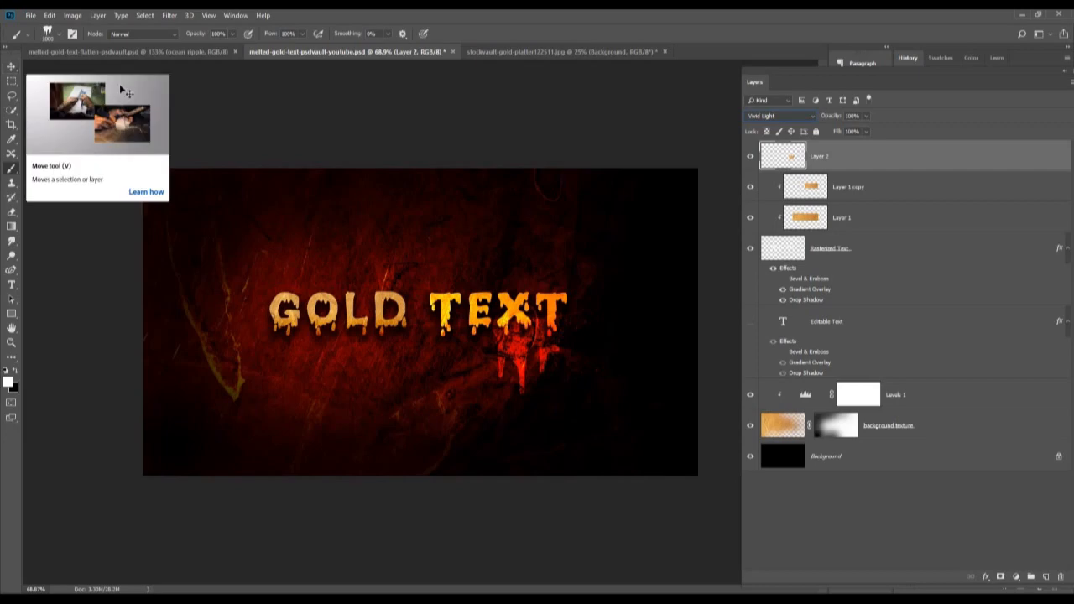
key("ctrl+1")
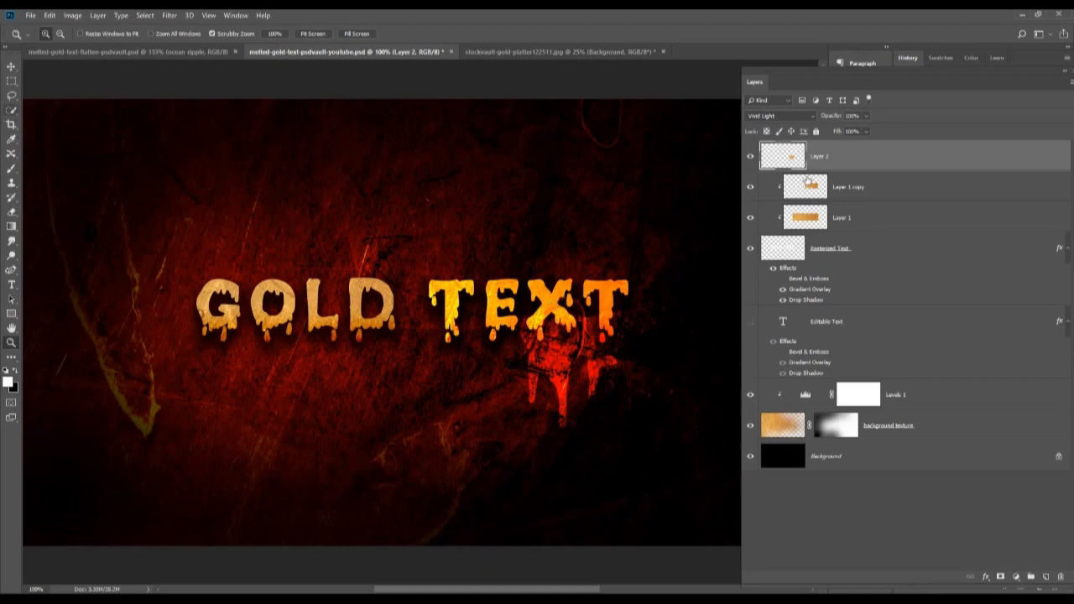
left_click(12, 215)
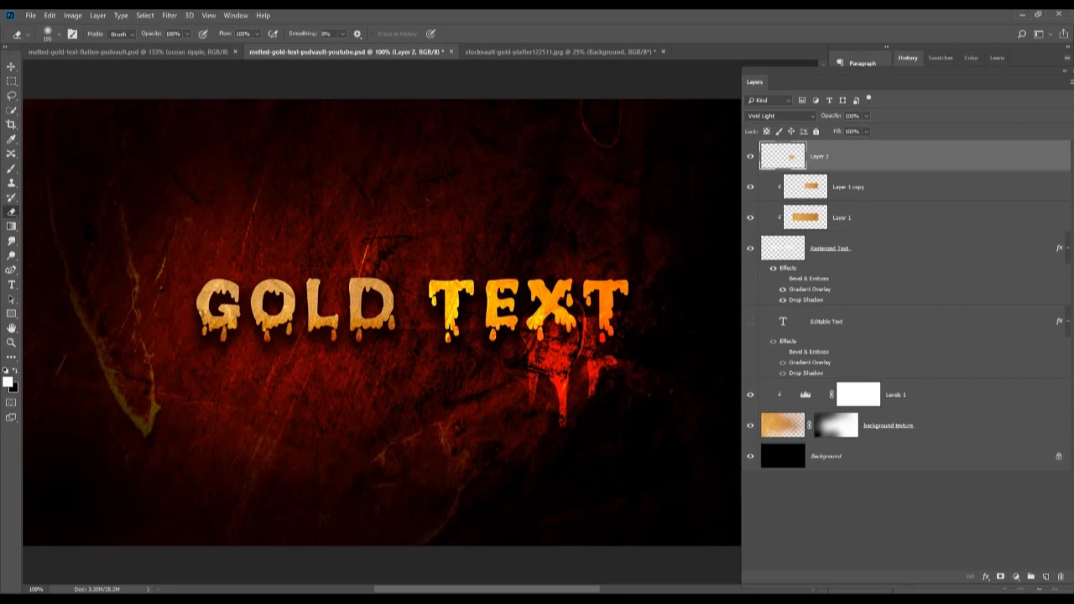
left_click(565, 434)
left_click(617, 392)
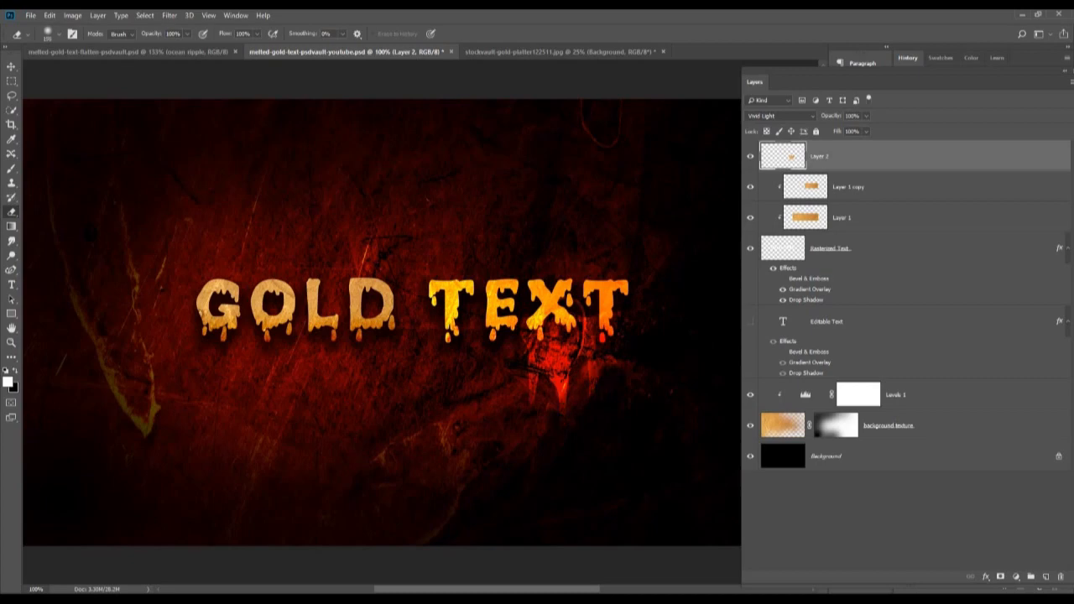
left_click(564, 430)
left_click(542, 358)
Duplicate the drip layer, move the copy under the first letters of TEXT and narrow it to about 72% width.
left_click(6, 68)
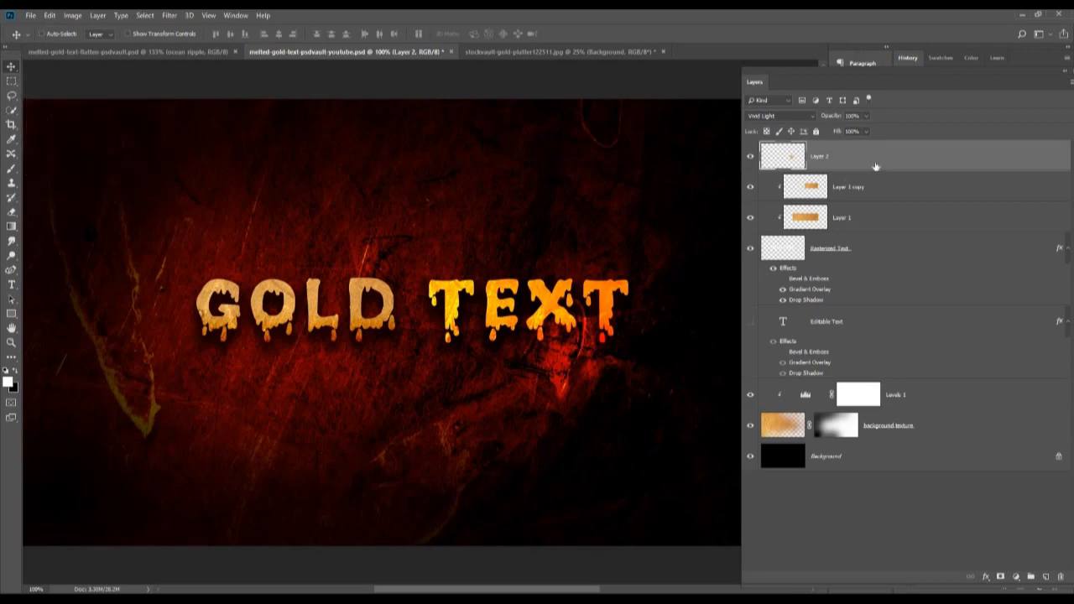
key("ctrl+j")
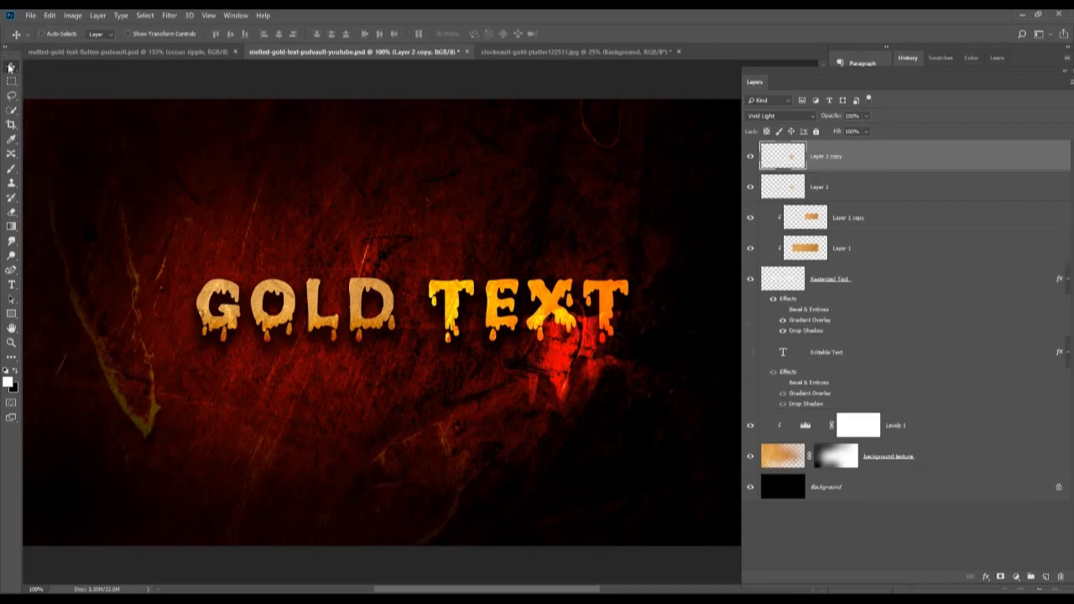
left_click_drag(541, 309, 470, 380)
key("ctrl+t")
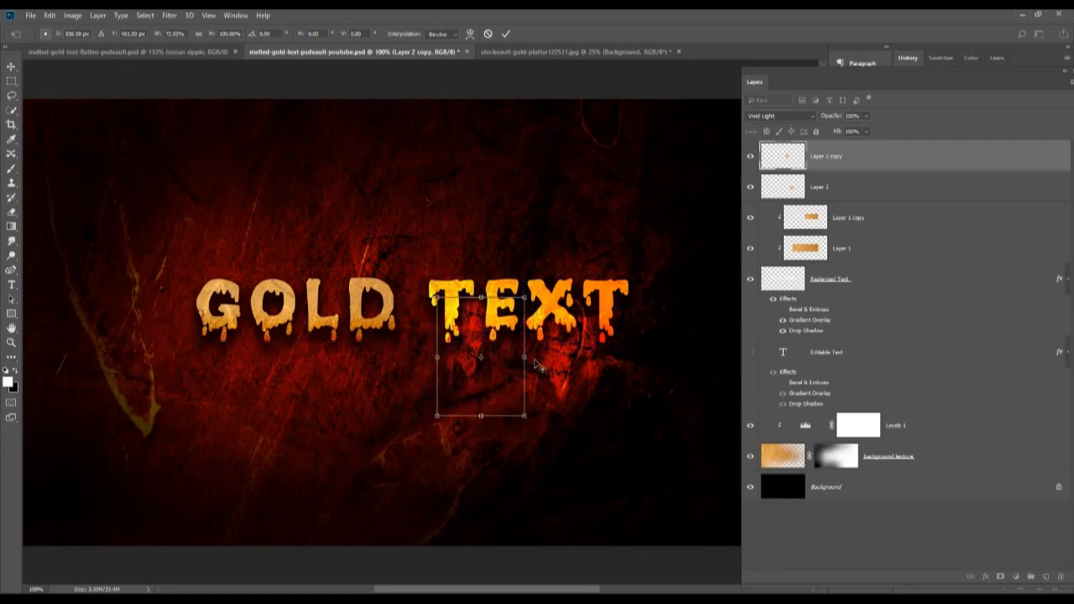
key("Return")
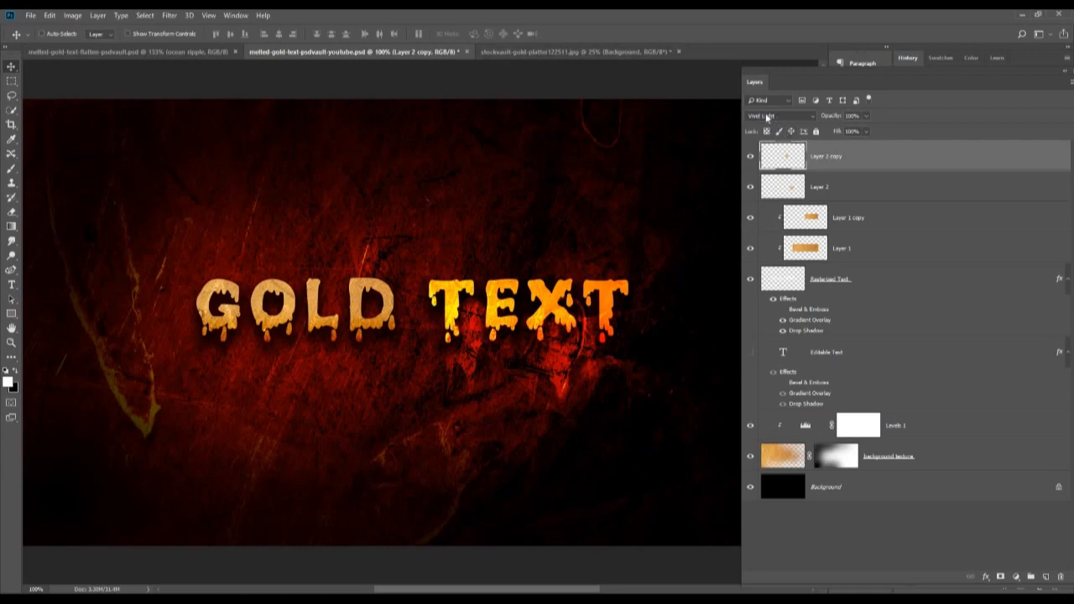
In the gold platter image, delete the layer holding the white drip stamp.
left_click(509, 53)
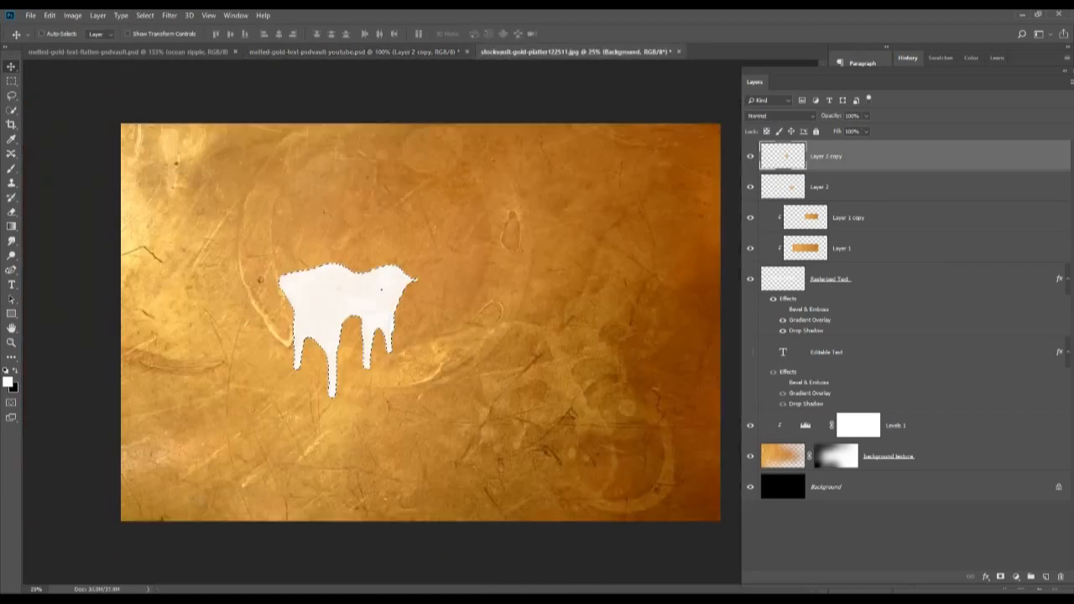
left_click(11, 81)
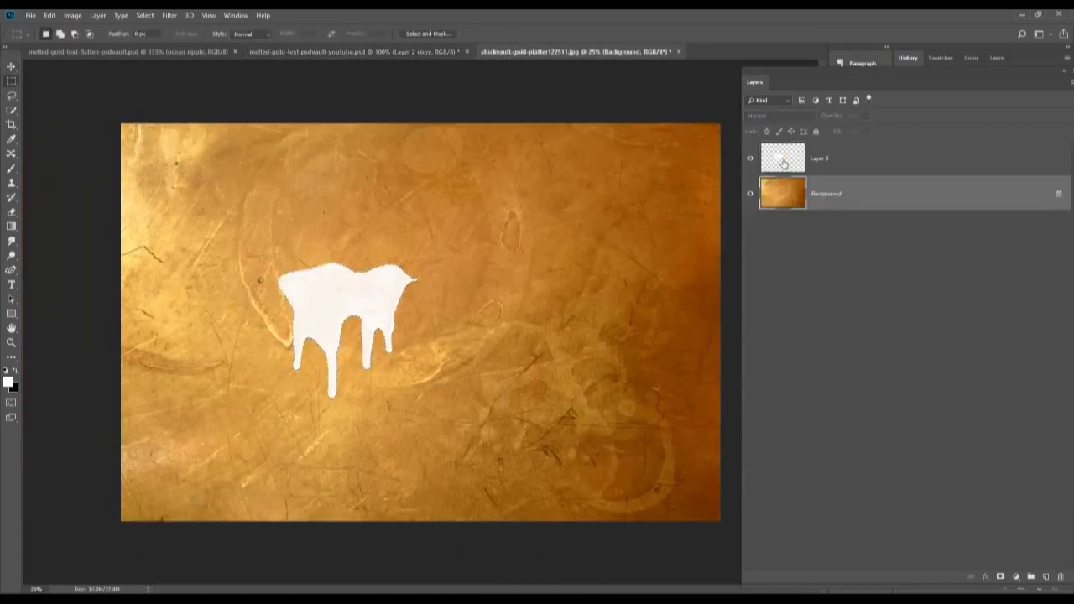
left_click(837, 167)
key("Delete")
Choose the second brush of the dripping-liquid set for the Brush tool.
left_click(11, 171)
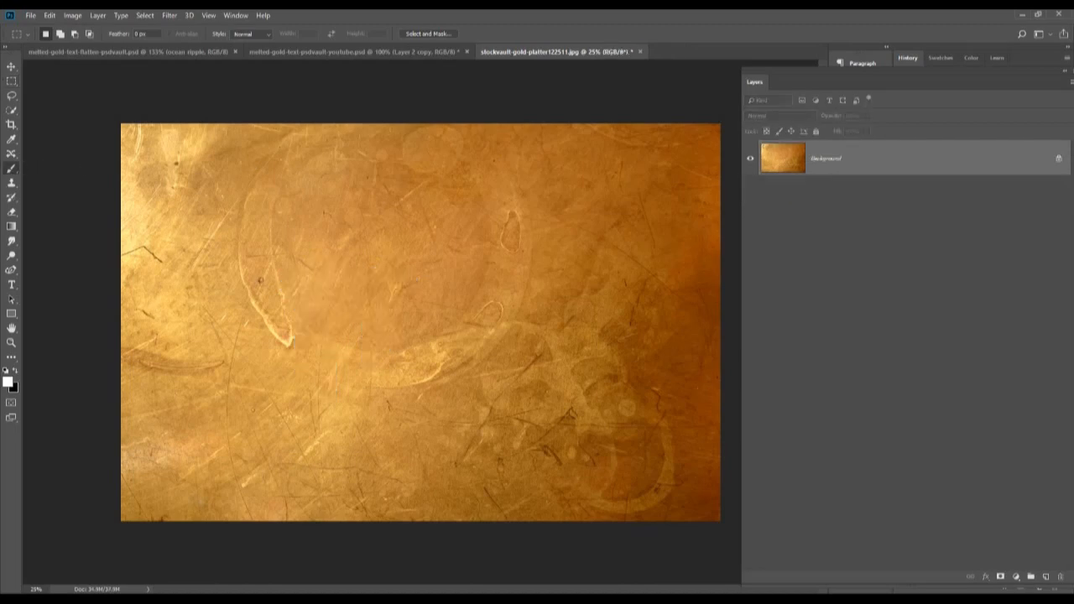
left_click(55, 35)
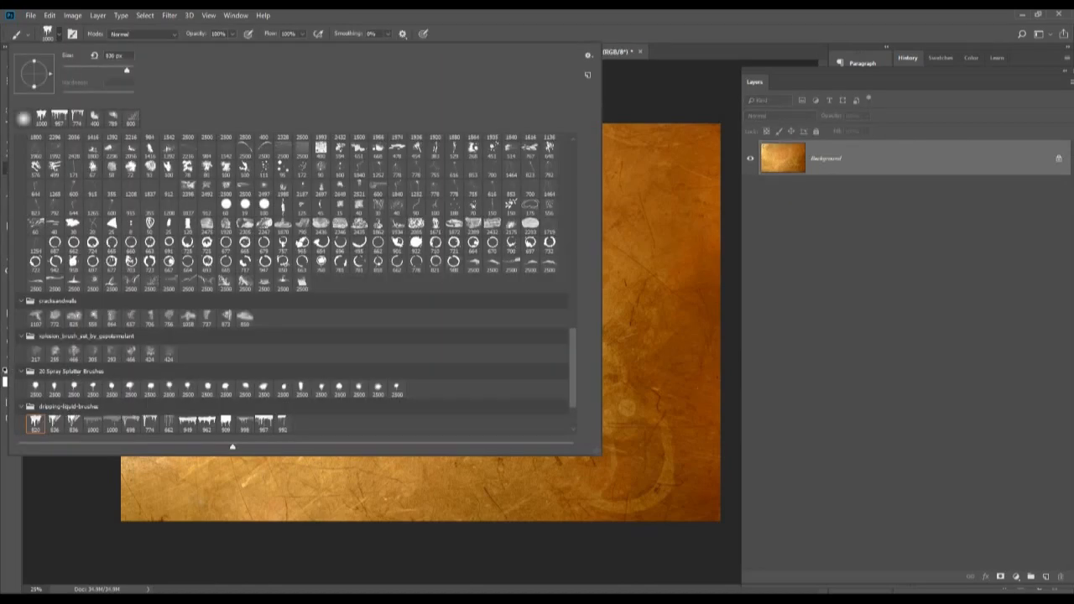
double_click(54, 423)
Undo a trial stamp on the Background and stamp one white 900 px drip on a new empty layer.
left_click(331, 322)
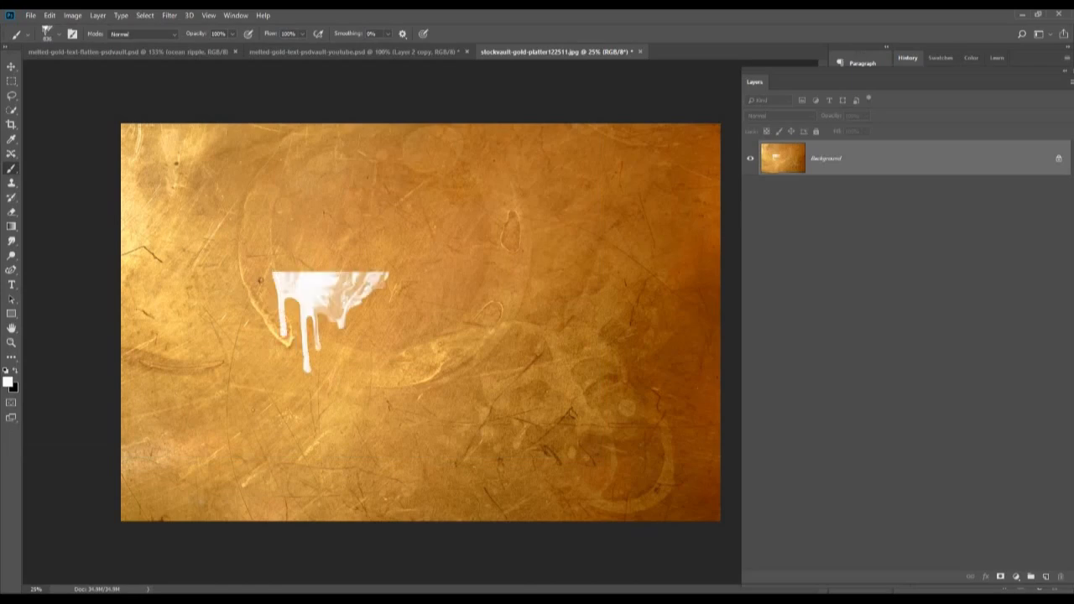
key("ctrl+z")
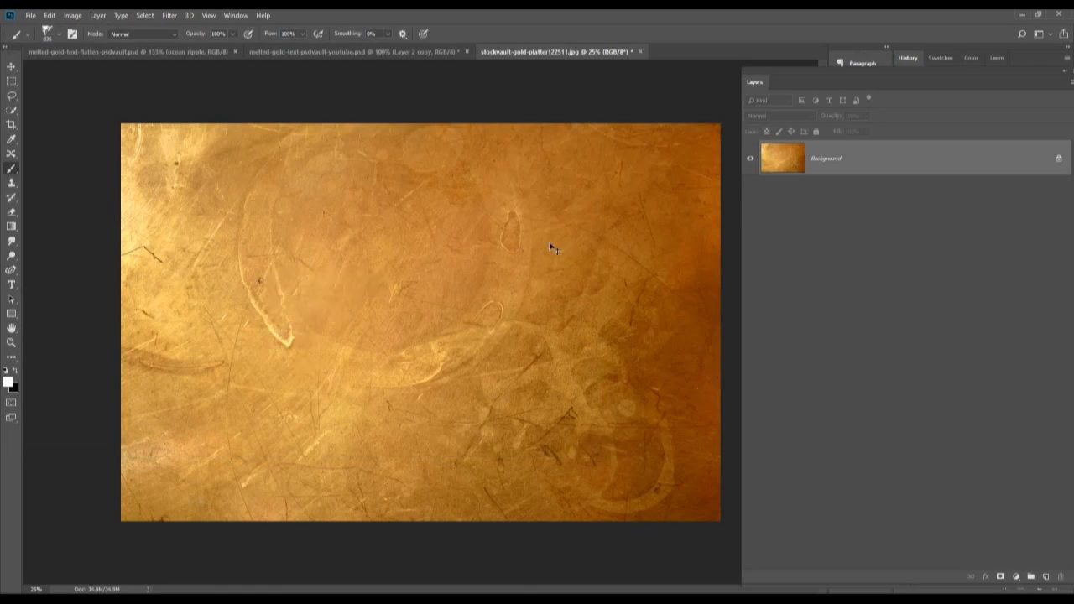
key("ctrl+shift+n")
key("Return")
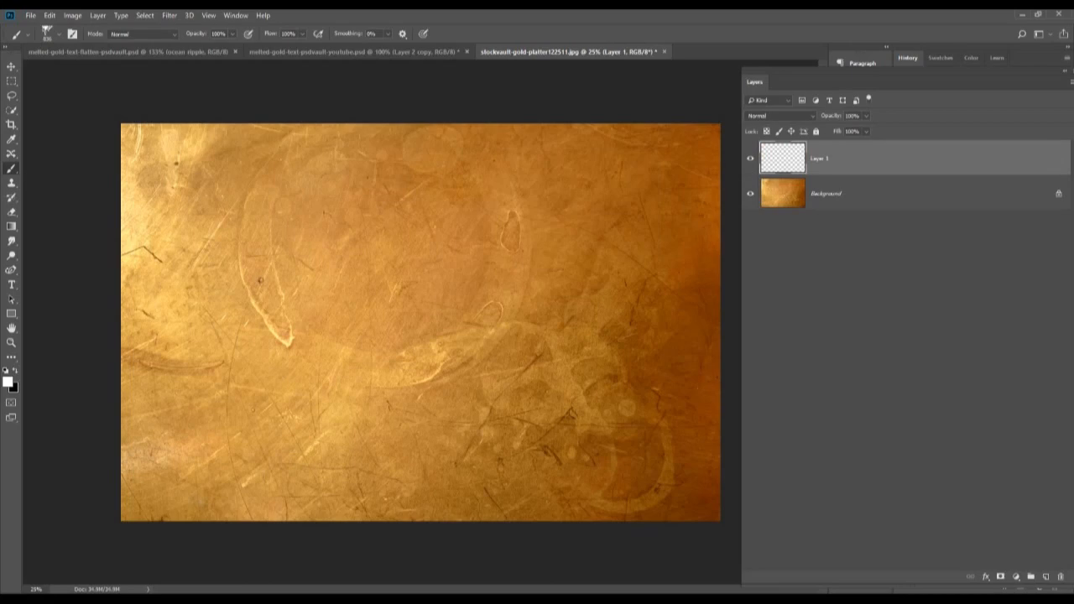
left_click(385, 312)
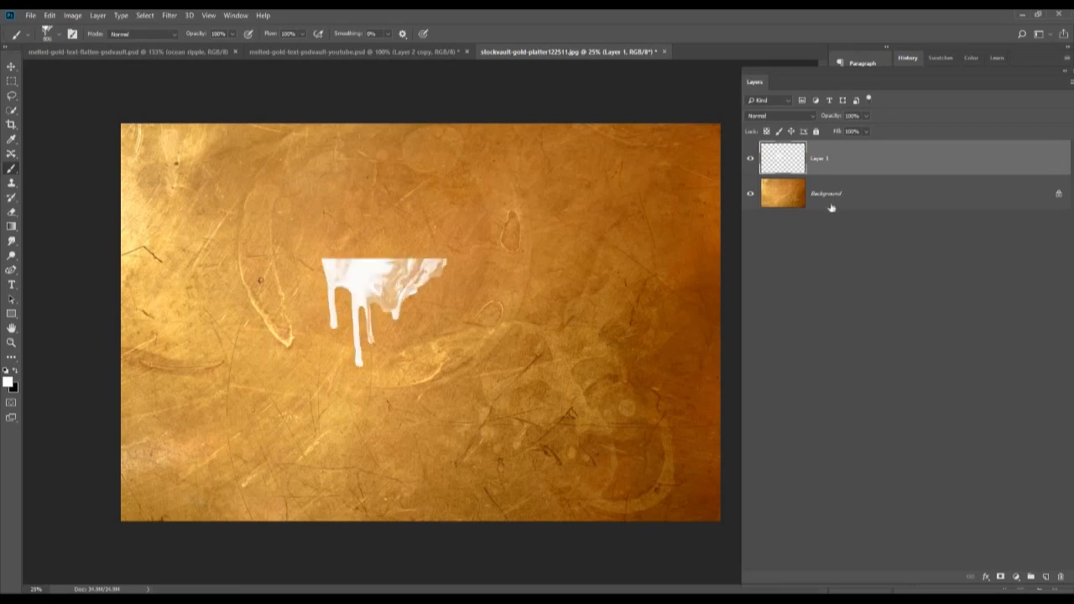
Select the new drip's outline, copy that area of the gold Background layer and paste it into the melted gold text document.
left_click(783, 165, "ctrl")
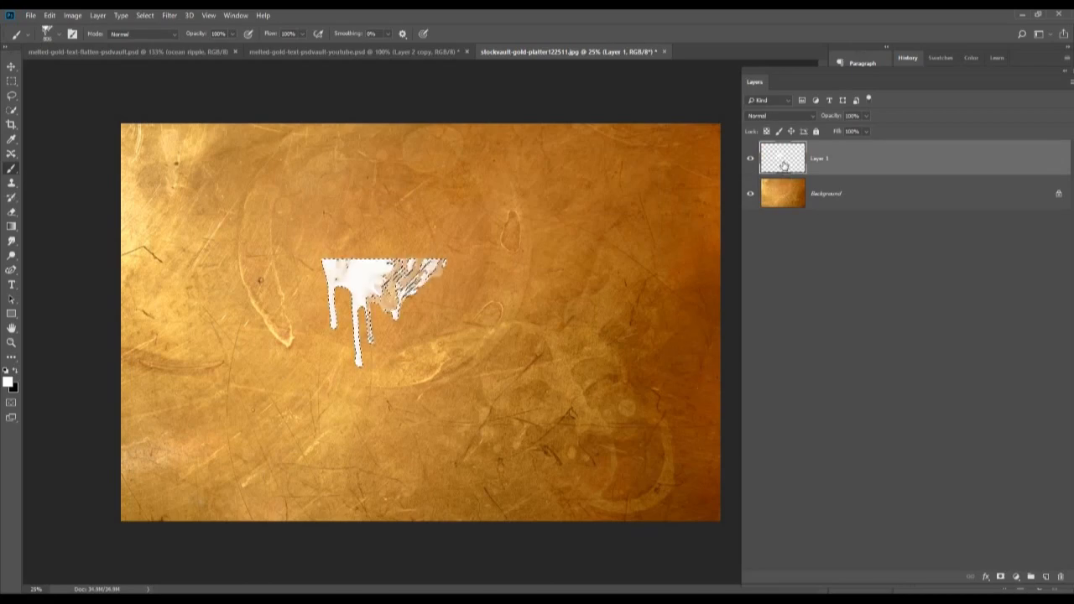
left_click(780, 204)
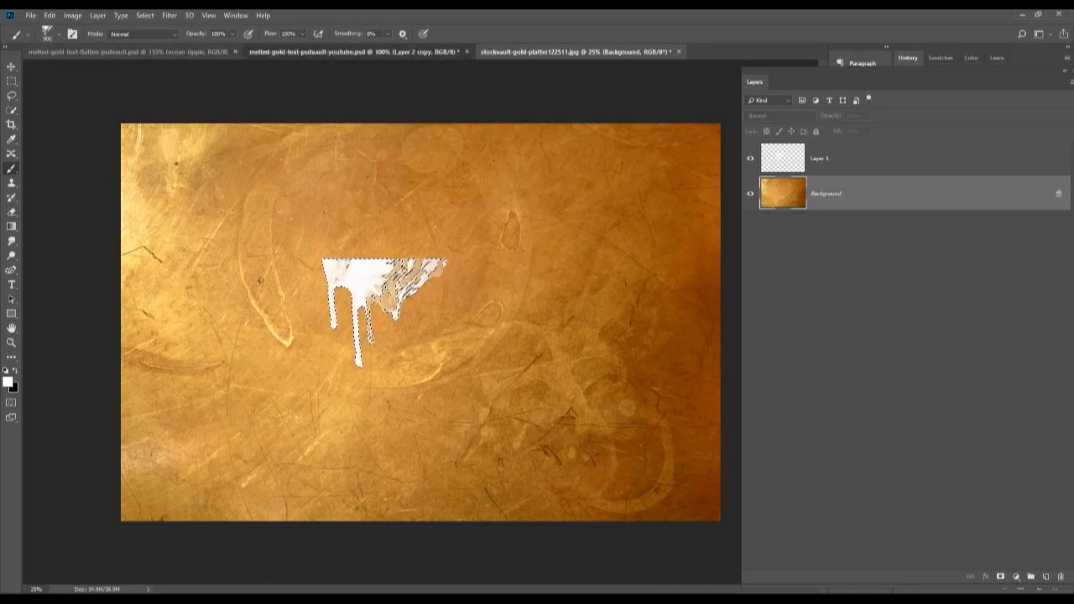
left_click(335, 52)
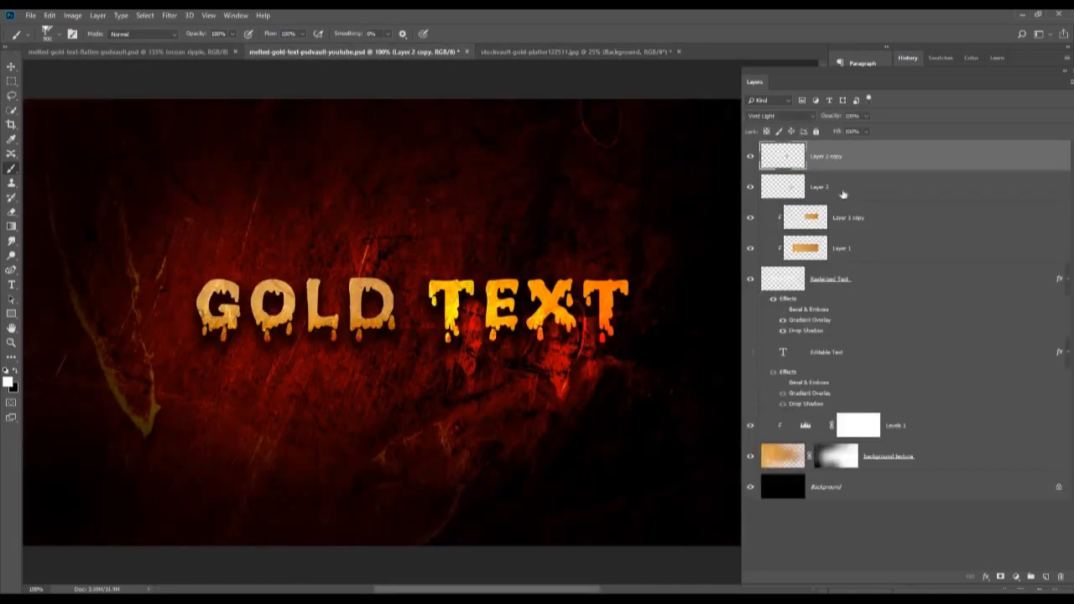
key("ctrl+v")
Scale down the newly pasted drip and place it under the letters OLD of GOLD.
left_click(11, 66)
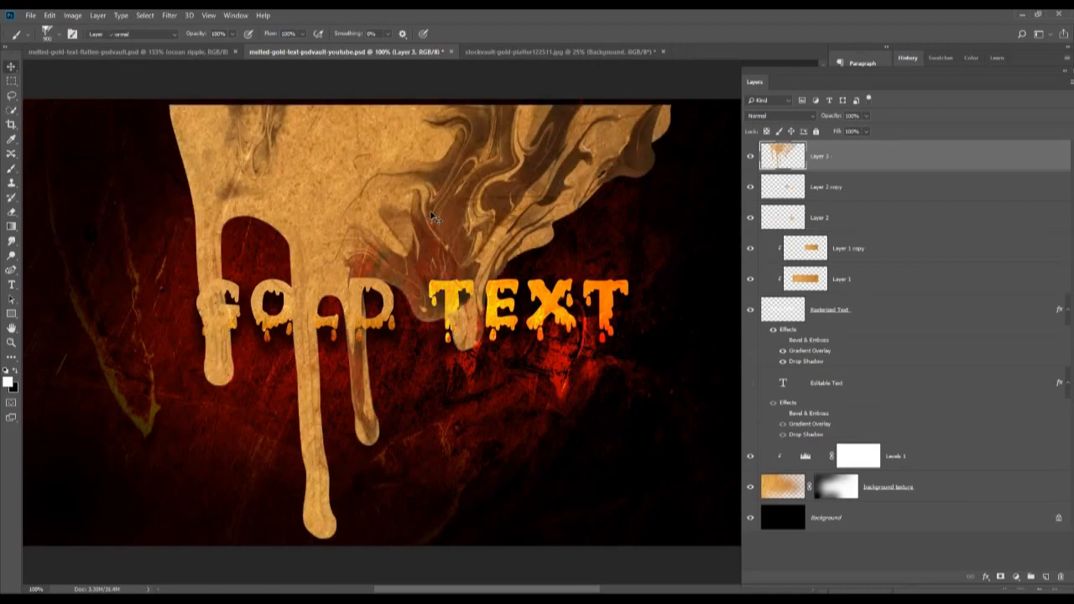
left_click_drag(434, 218, 372, 363)
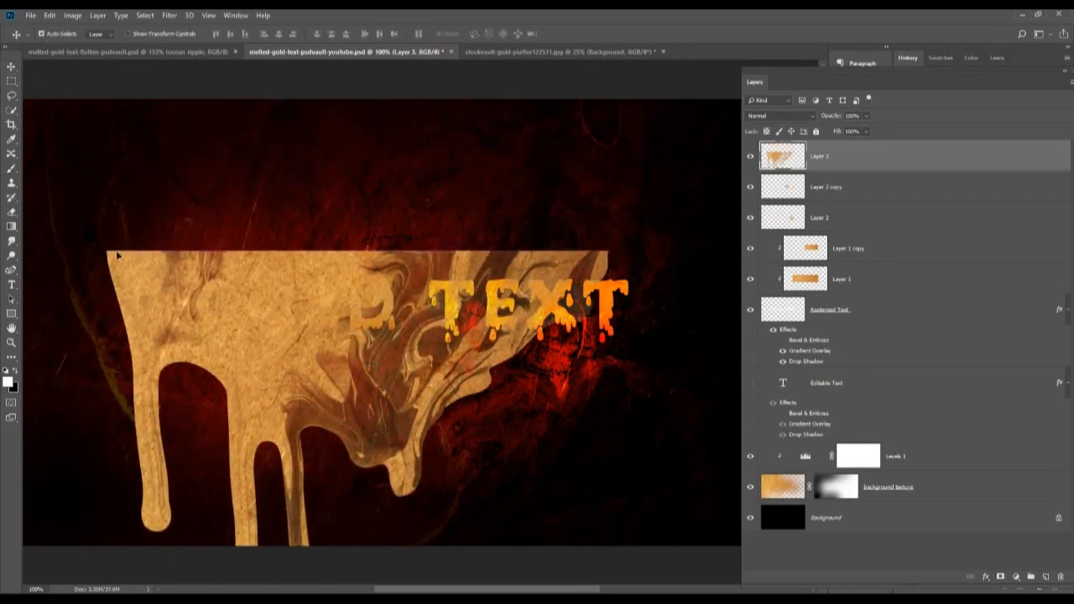
key("ctrl+t")
left_click_drag(106, 247, 336, 359)
left_click_drag(369, 420, 321, 353)
key("Return")
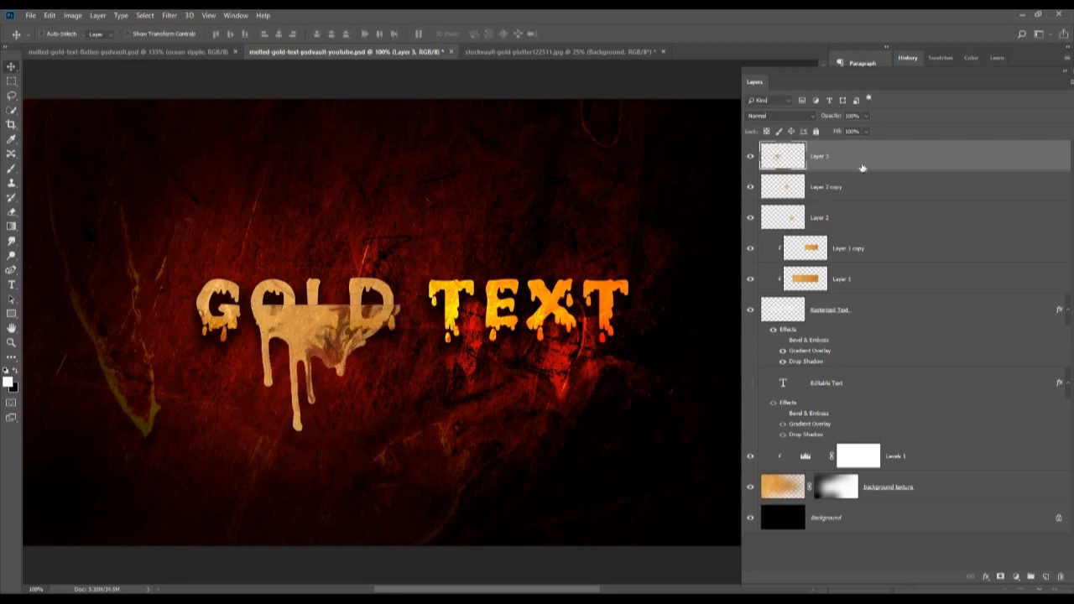
Set the new drip layer's blend mode to Vivid Light in its layer style.
double_click(862, 167)
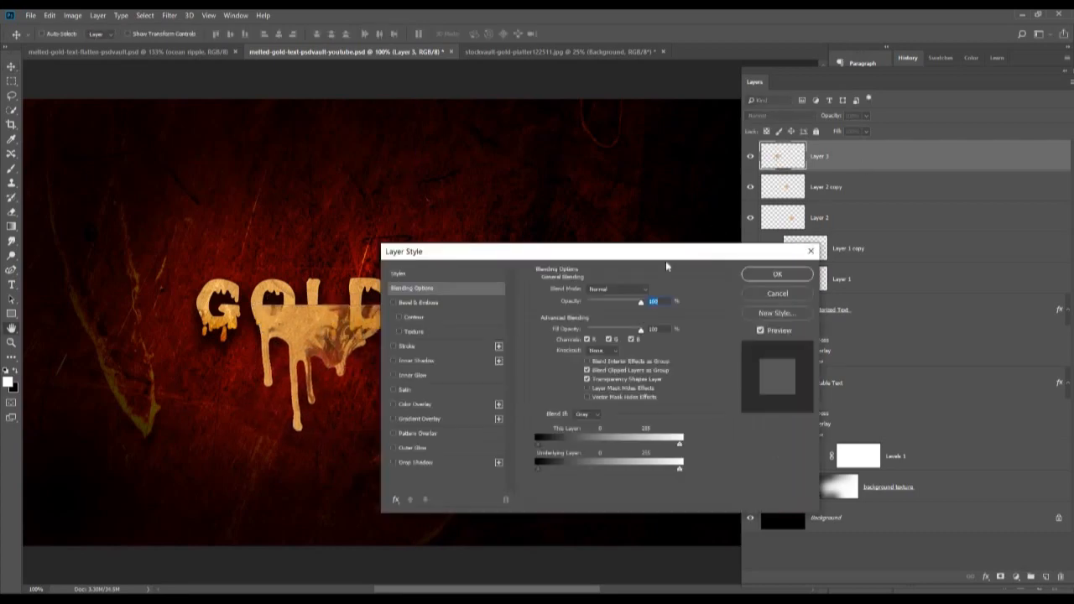
left_click(618, 290)
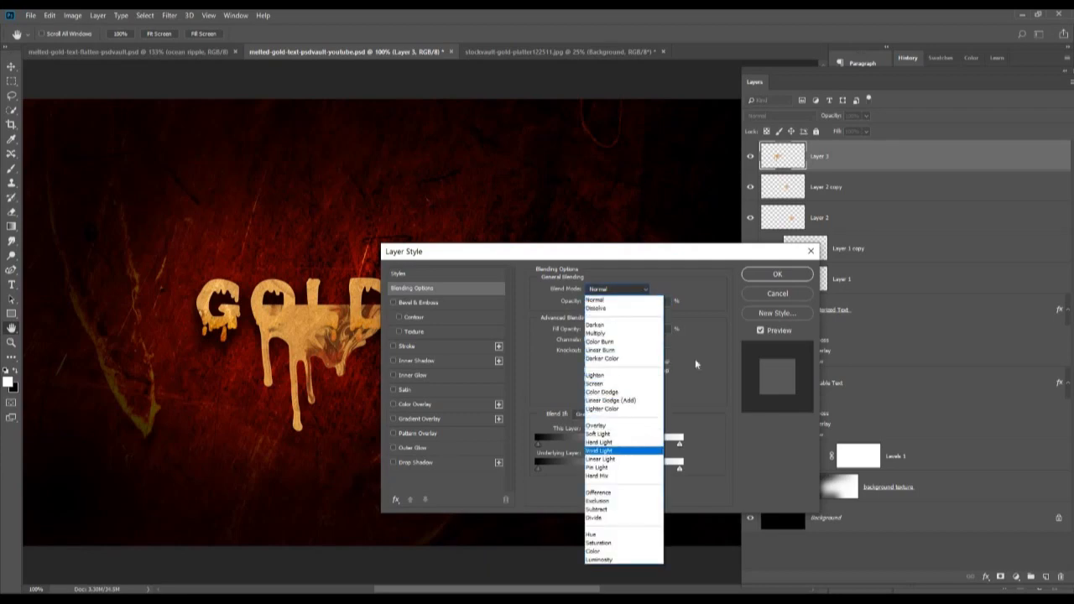
left_click(624, 451)
key("Return")
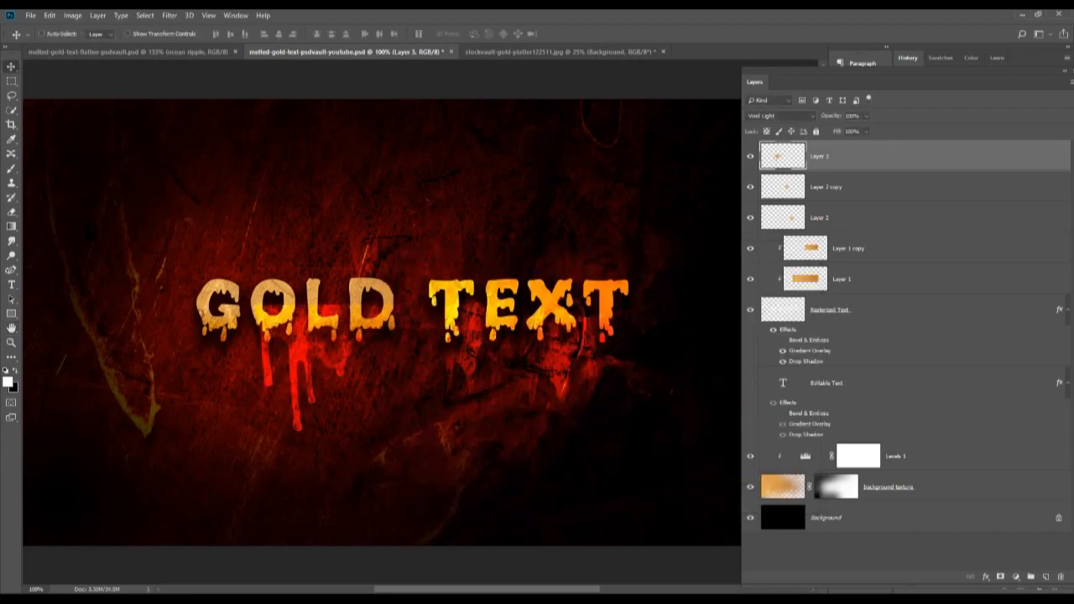
Erase the lower tips of the drip under GOLD with the soft eraser.
key("e")
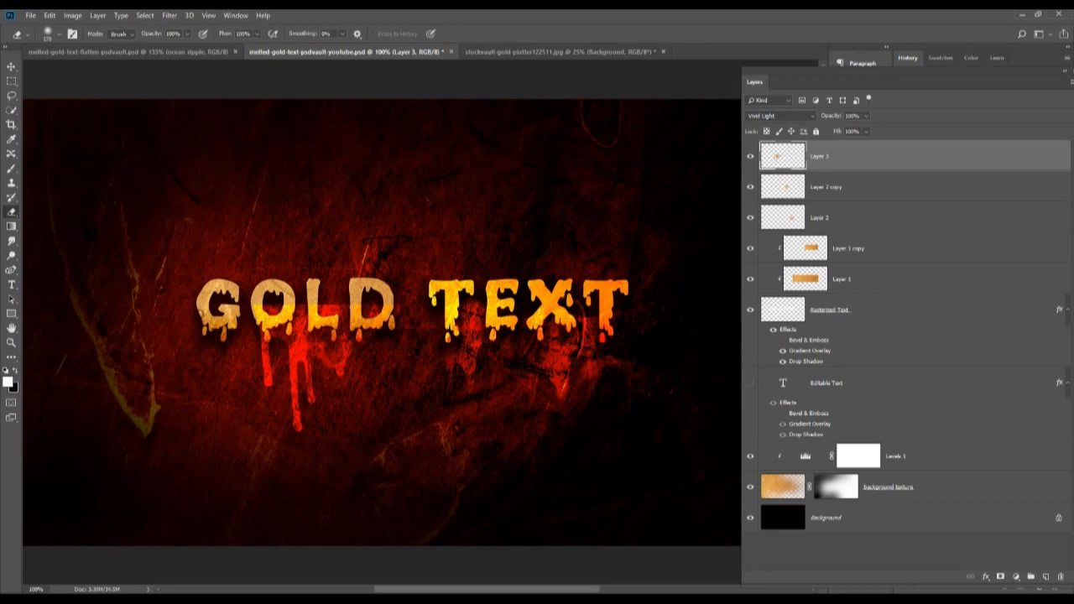
left_click(254, 304)
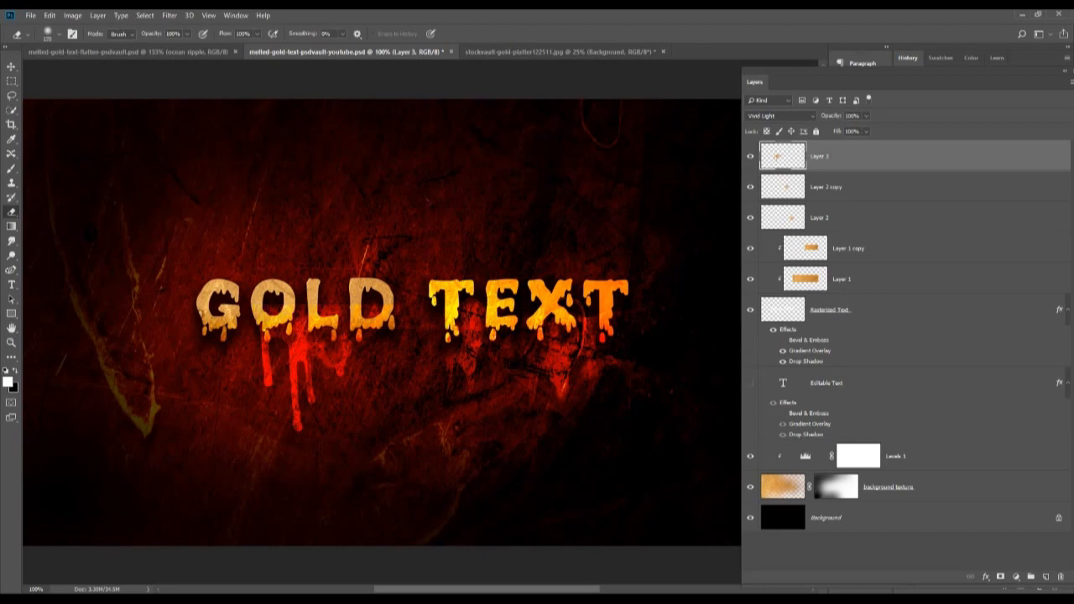
left_click(299, 420)
left_click(258, 396)
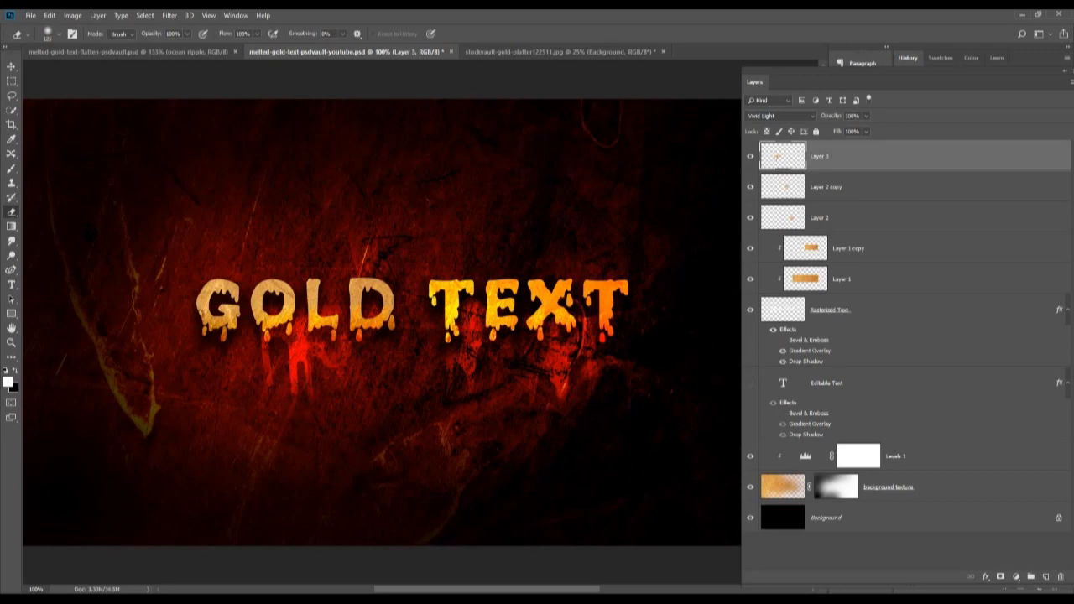
Shift the drip under OLD down beneath the L, duplicate its layer and place the copy under the G.
key("v")
left_click_drag(307, 311, 325, 329)
key("ctrl+j")
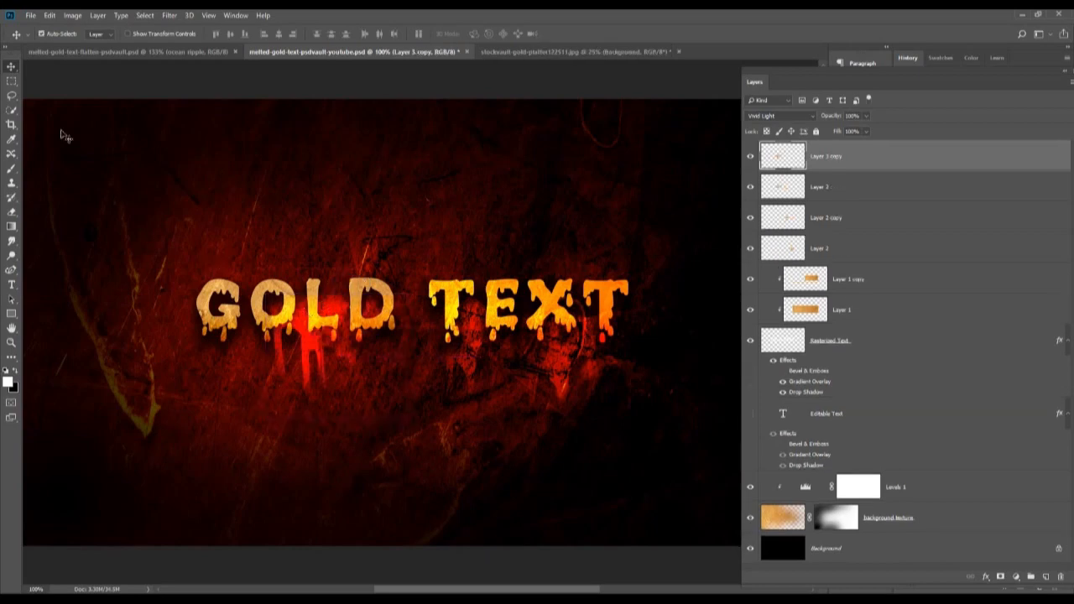
left_click_drag(296, 318, 200, 298)
Narrow the duplicated drip to about 61% of its width and fit it under the letter G.
key("ctrl+t")
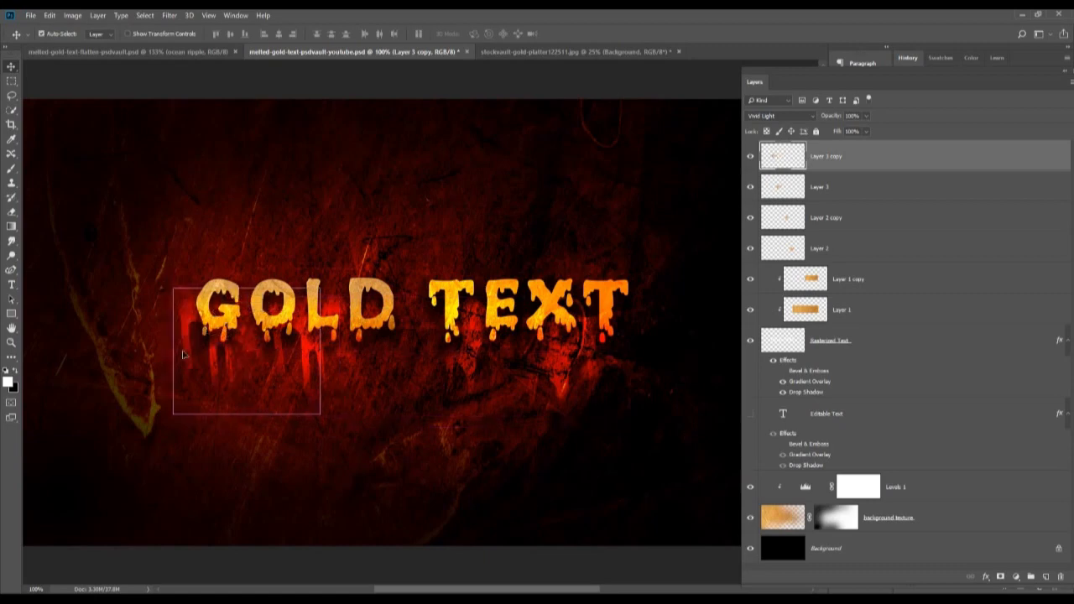
left_click_drag(321, 353, 263, 331)
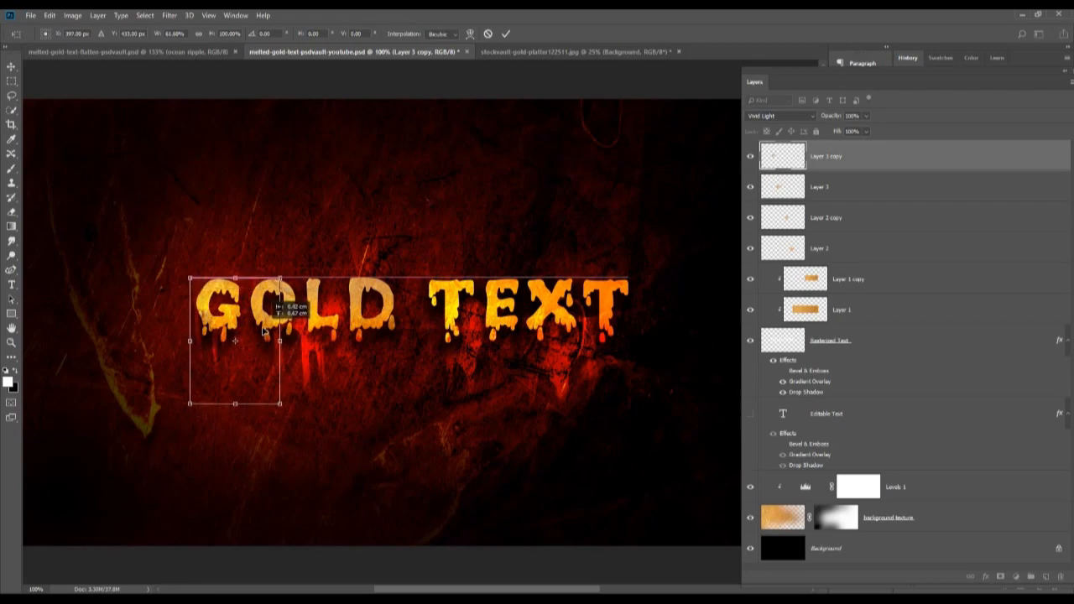
key("Return")
key("e")
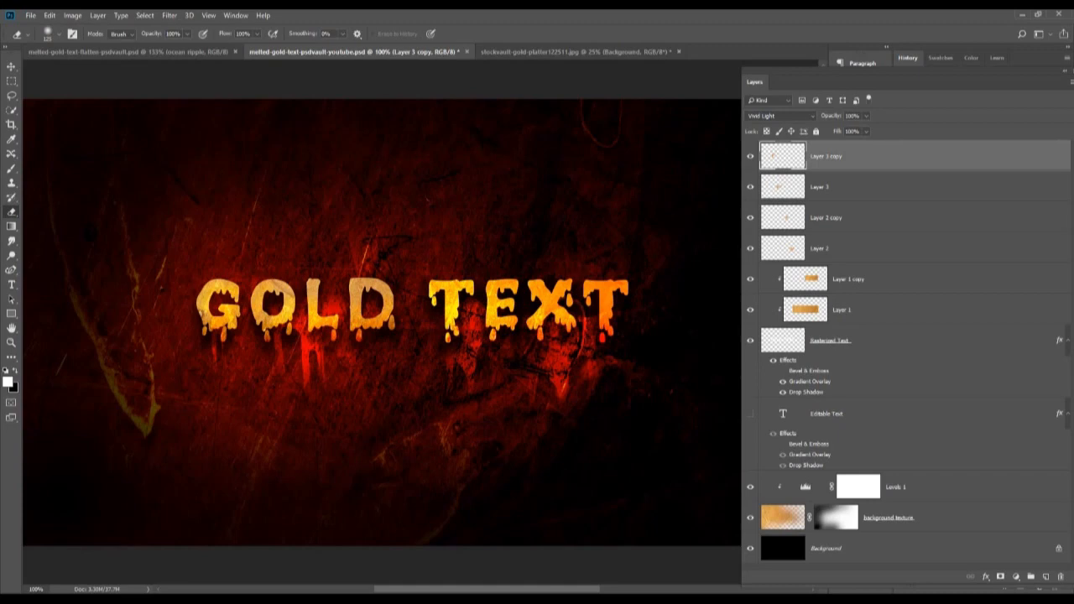
Duplicate the narrow drip layer and place the copy under the letter D.
key("ctrl+j")
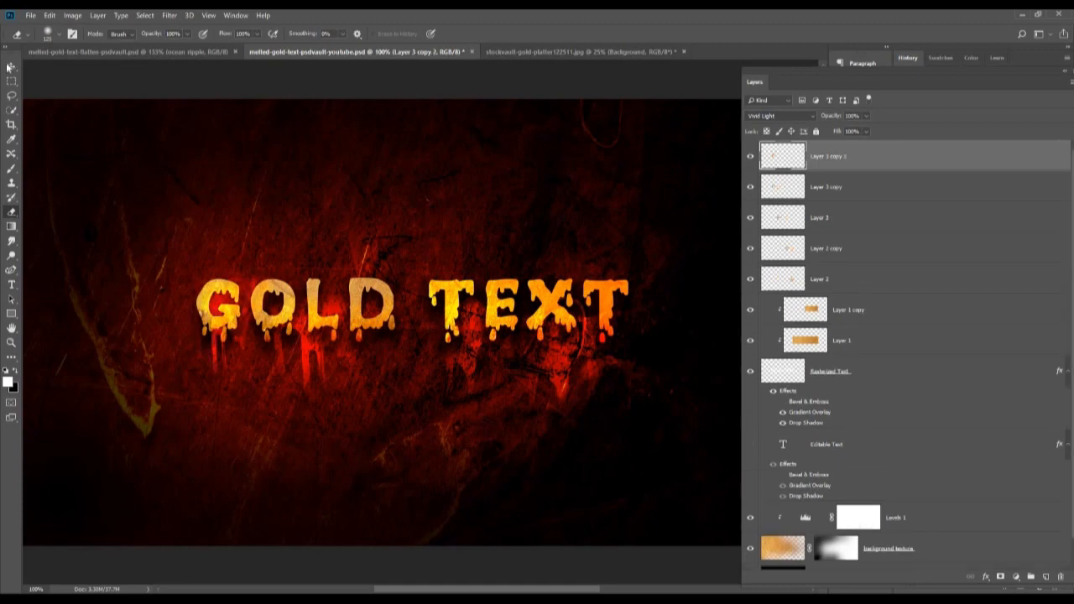
left_click_drag(227, 279, 376, 298)
left_click(11, 67)
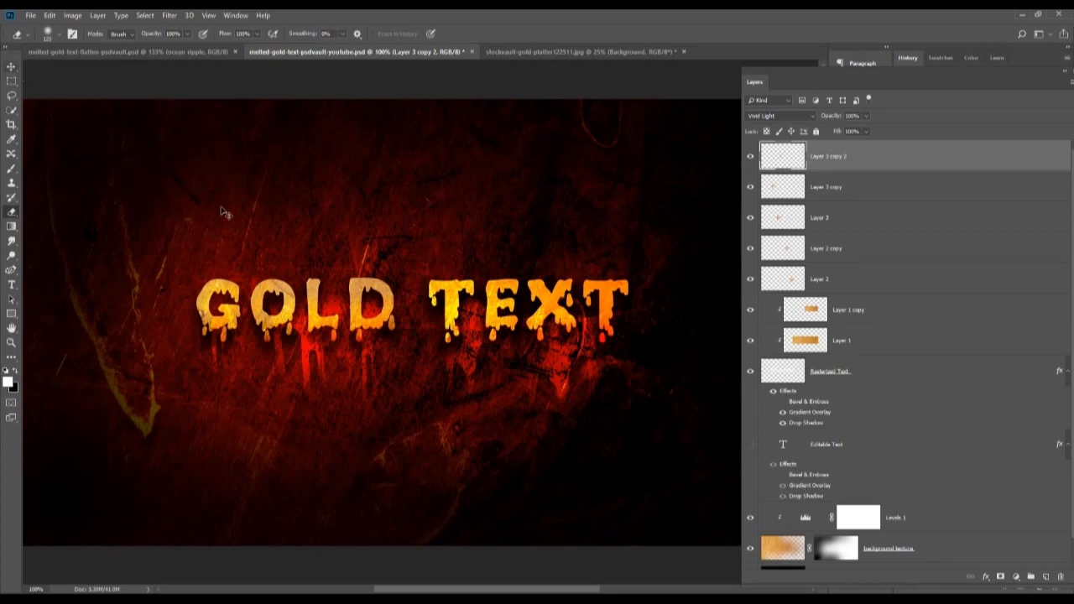
Clear the selection in the gold platter texture document and delete the white drip layer there.
left_click(523, 52)
key("m")
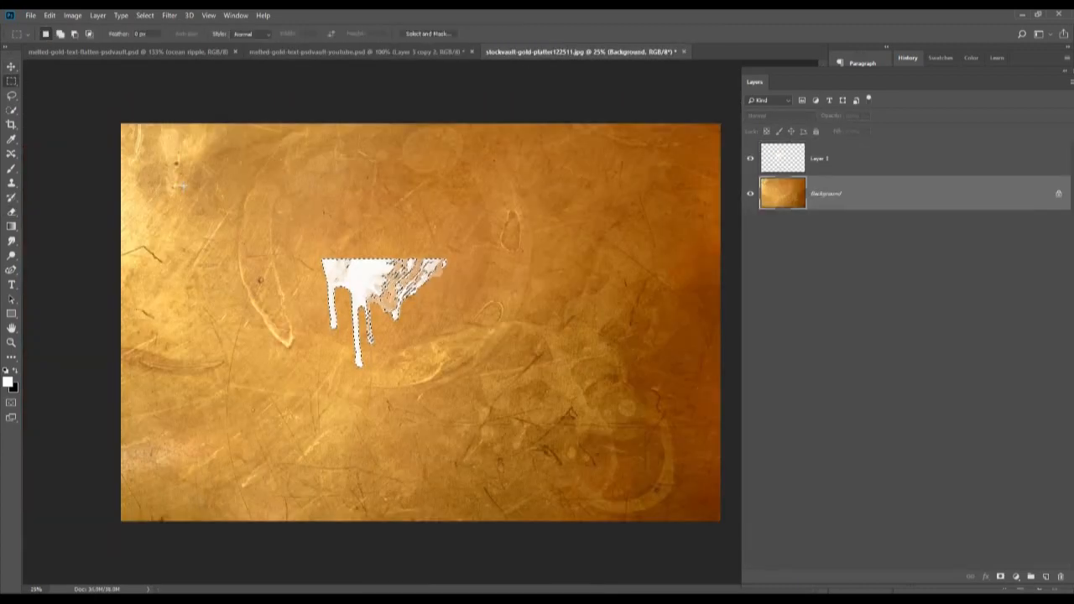
key("ctrl+d")
left_click(866, 163)
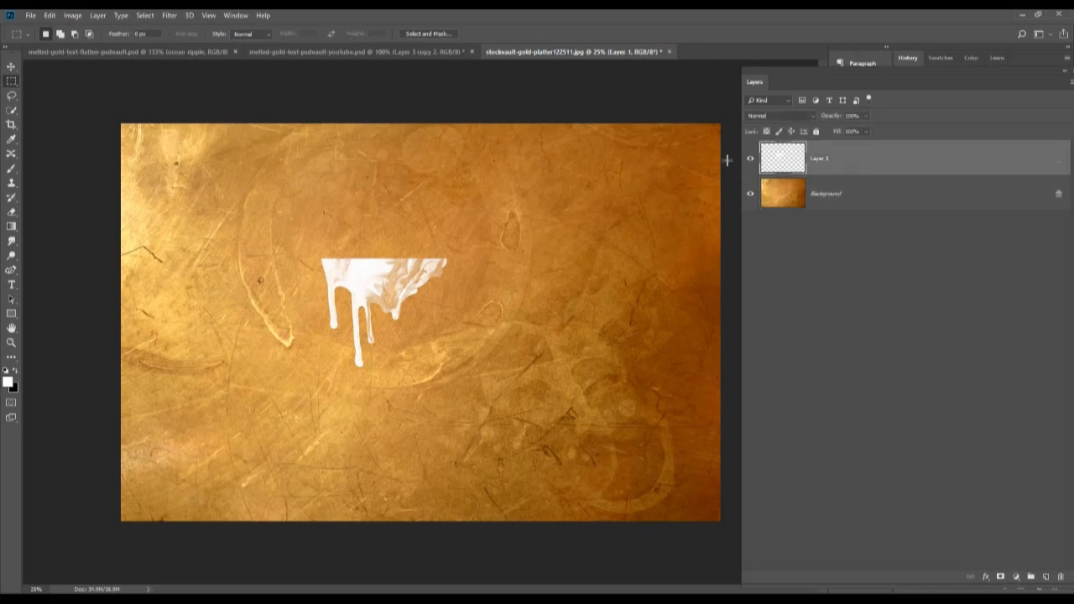
key("Delete")
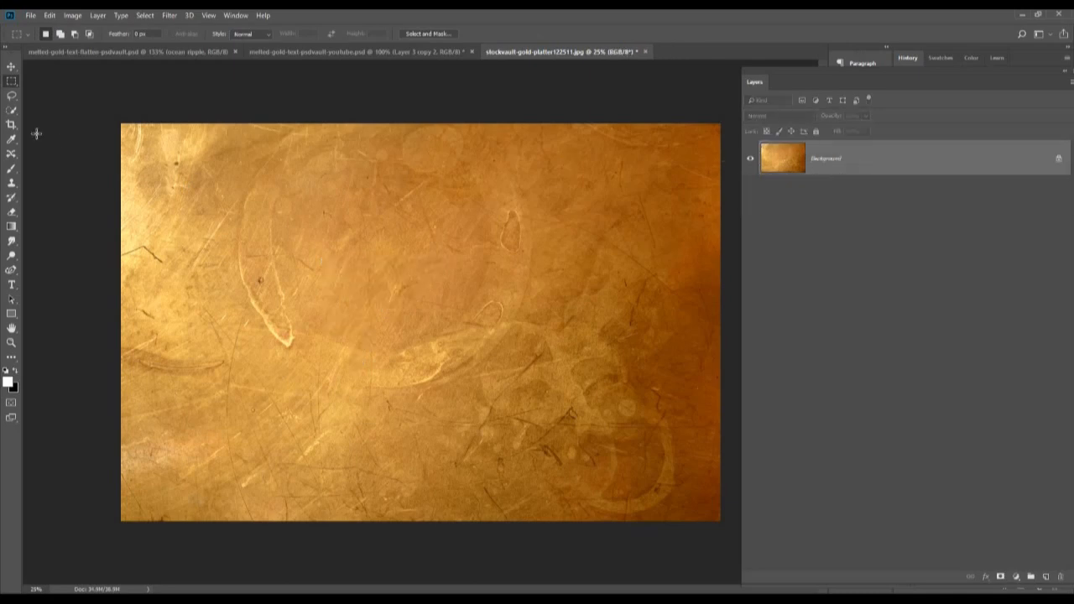
Copy a wide elliptical area with 40 px feather from the middle of the gold texture and paste it into the melted gold text document.
right_click(12, 83)
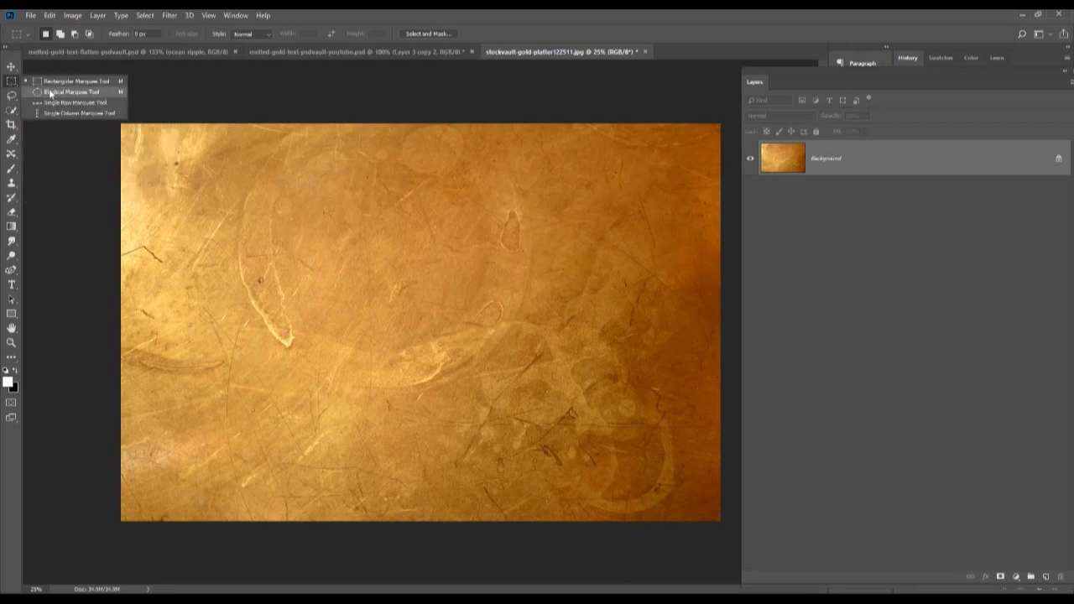
left_click(73, 92)
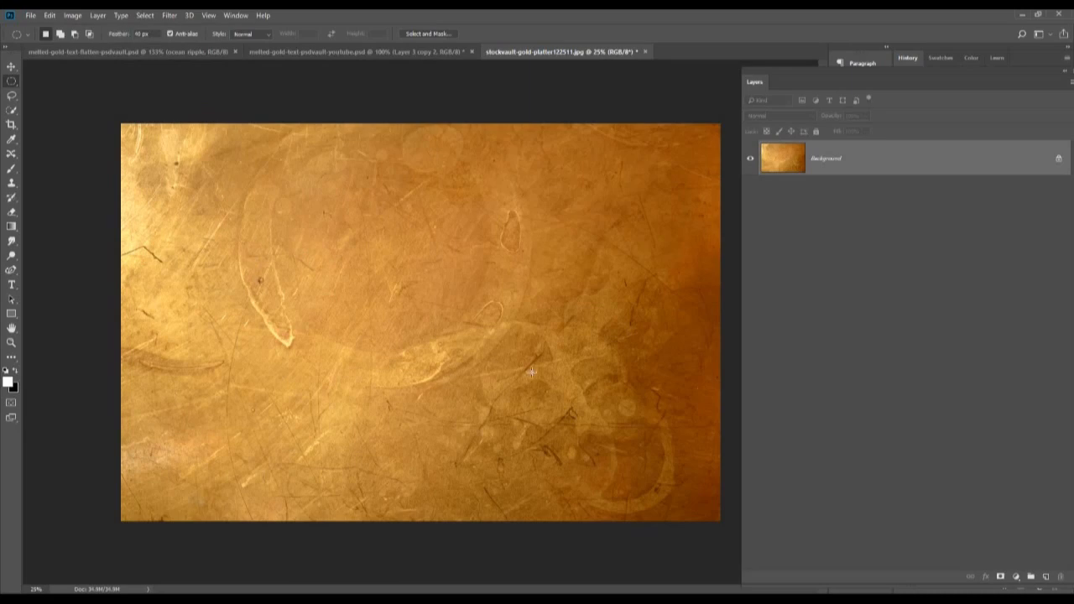
left_click_drag(532, 372, 550, 366)
left_click_drag(487, 327, 496, 325)
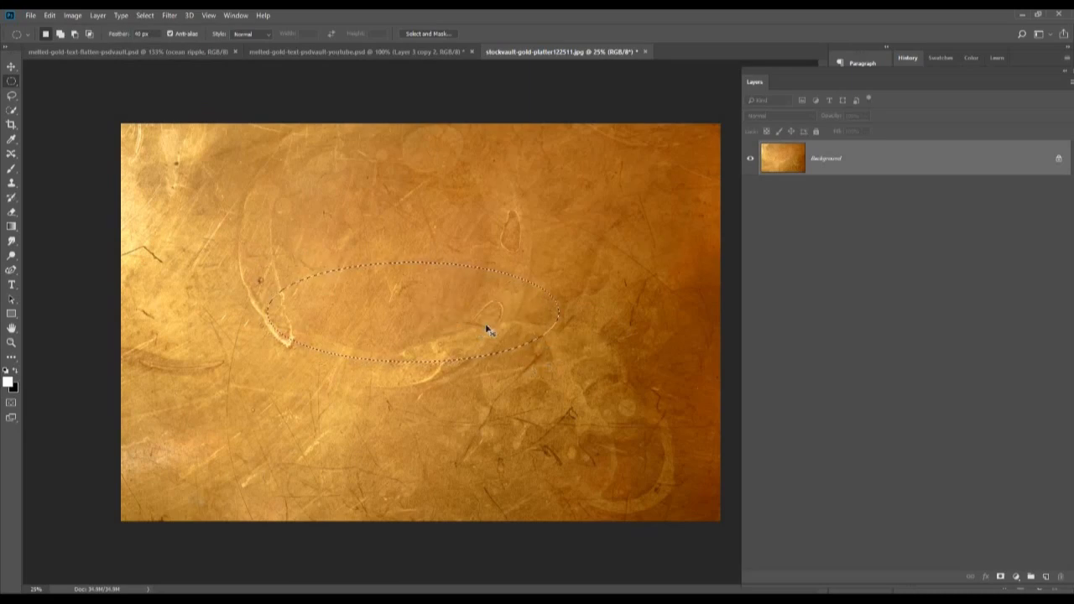
left_click(283, 52)
key("ctrl+v")
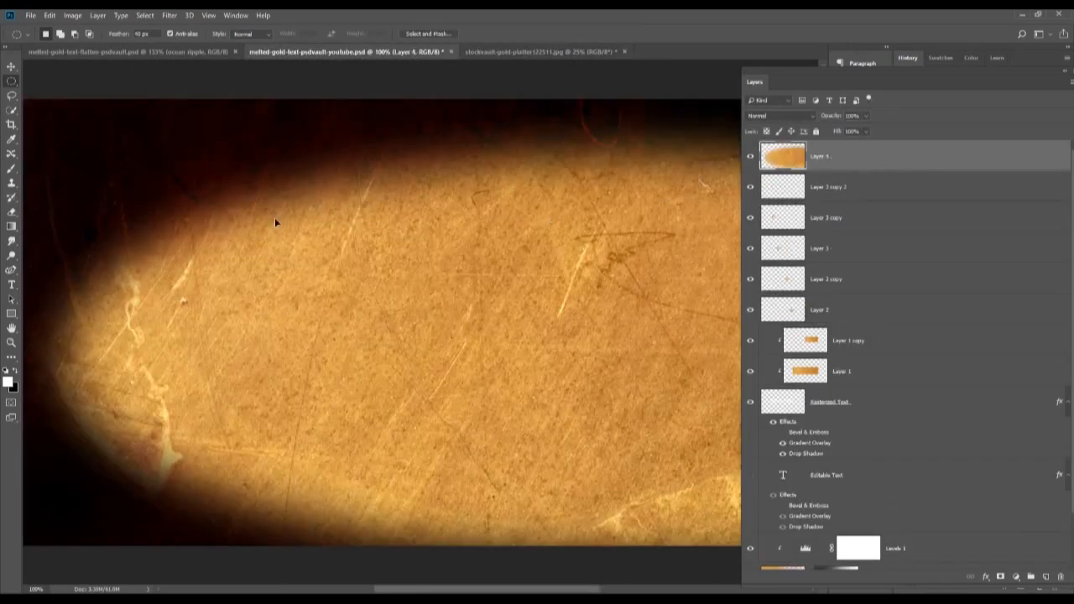
Scale down and flatten the pasted gold ellipse so it covers the whole GOLD TEXT lettering.
key("ctrl+t")
key("ctrl+0")
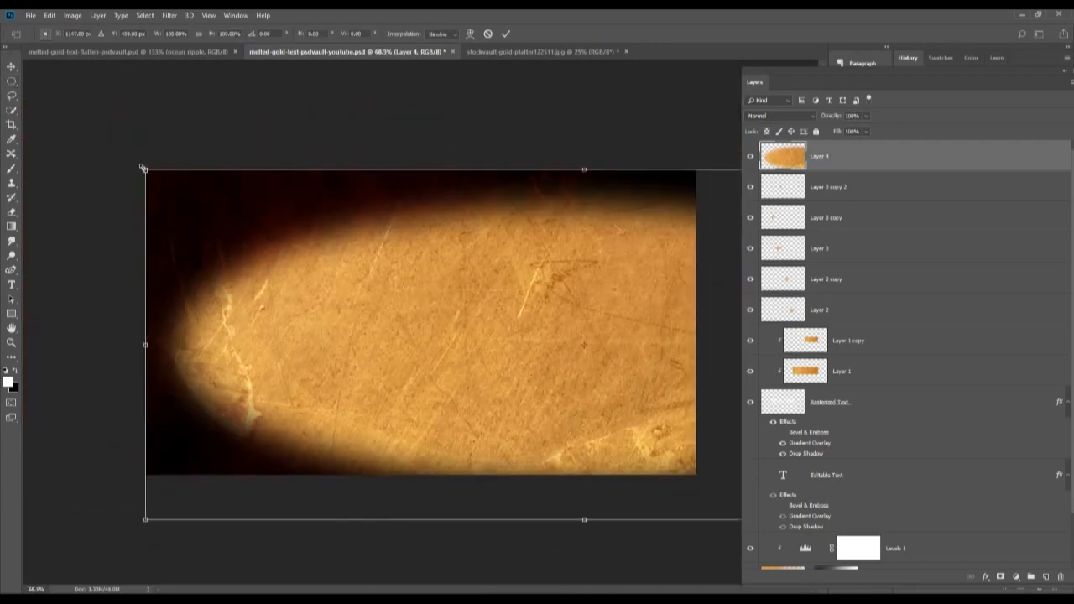
left_click_drag(144, 168, 566, 336)
left_click_drag(269, 290, 205, 268)
left_click_drag(195, 228, 305, 275)
left_click_drag(366, 303, 305, 279)
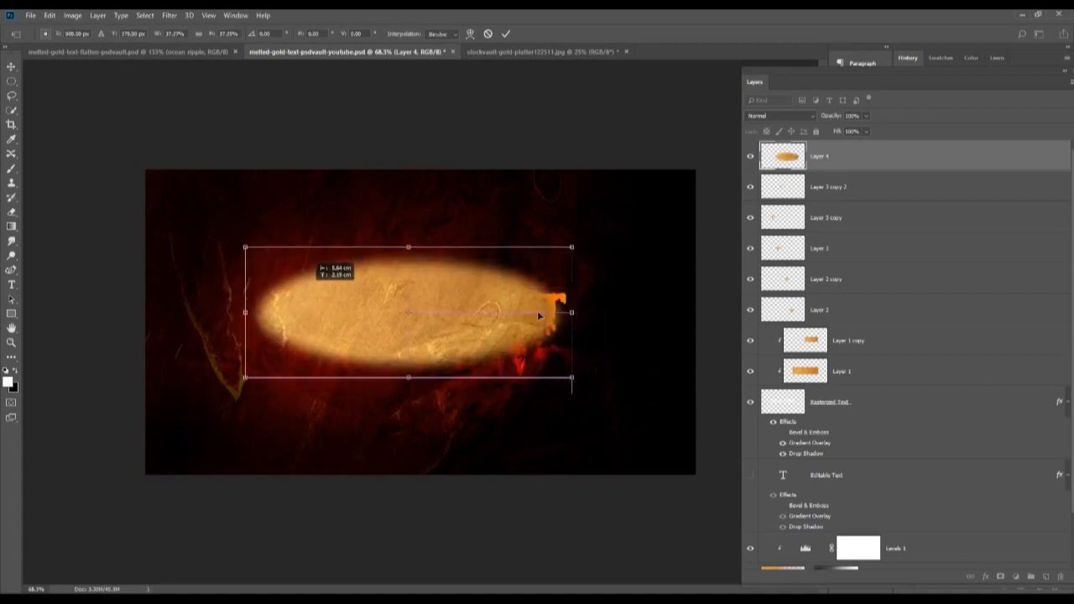
left_click_drag(576, 376, 603, 389)
left_click_drag(424, 391, 426, 365)
left_click_drag(422, 263, 419, 261)
key("Return")
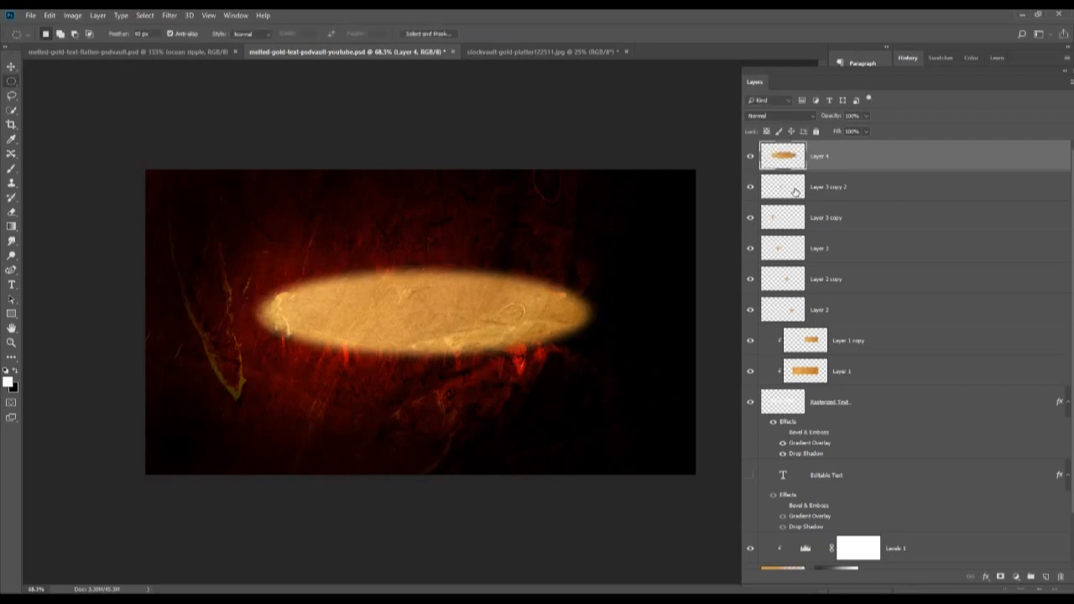
Set the gold ellipse layer's blend mode to Vivid Light with 40% opacity in its layer style.
double_click(853, 162)
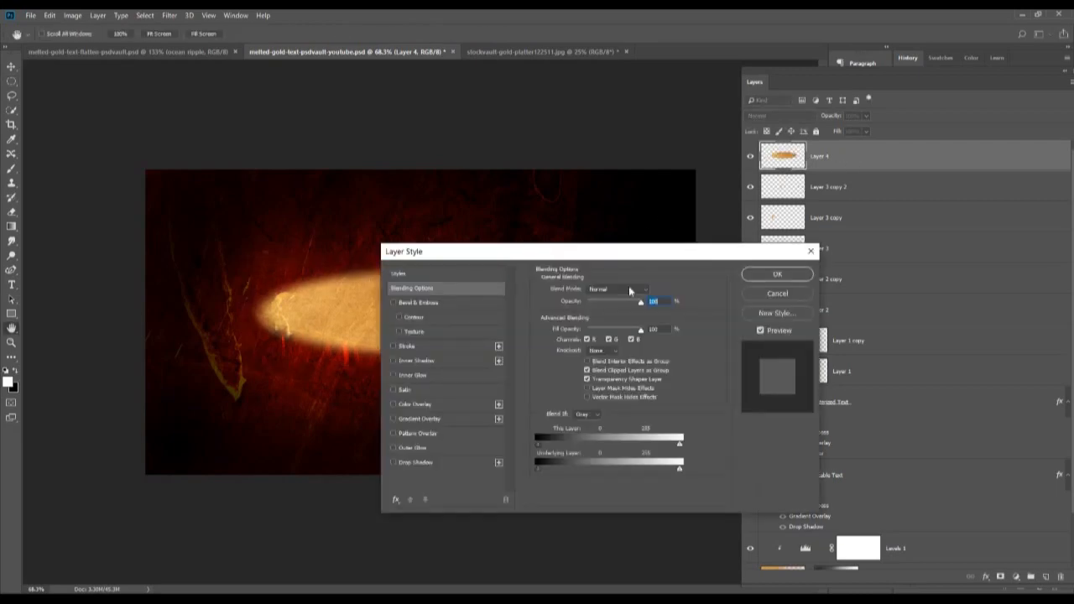
left_click(628, 286)
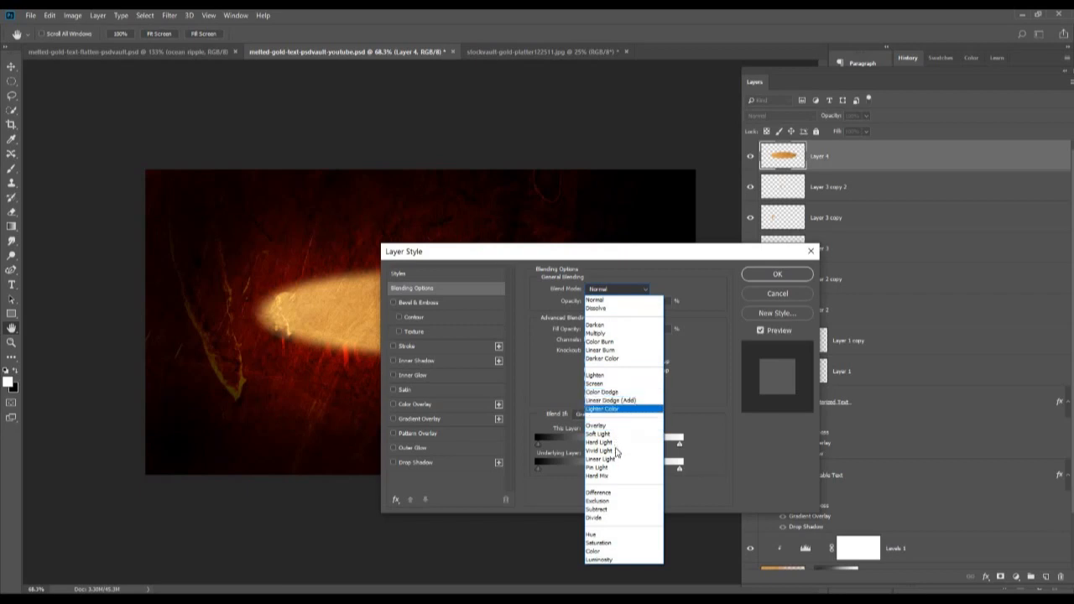
left_click(616, 451)
left_click_drag(638, 251, 830, 268)
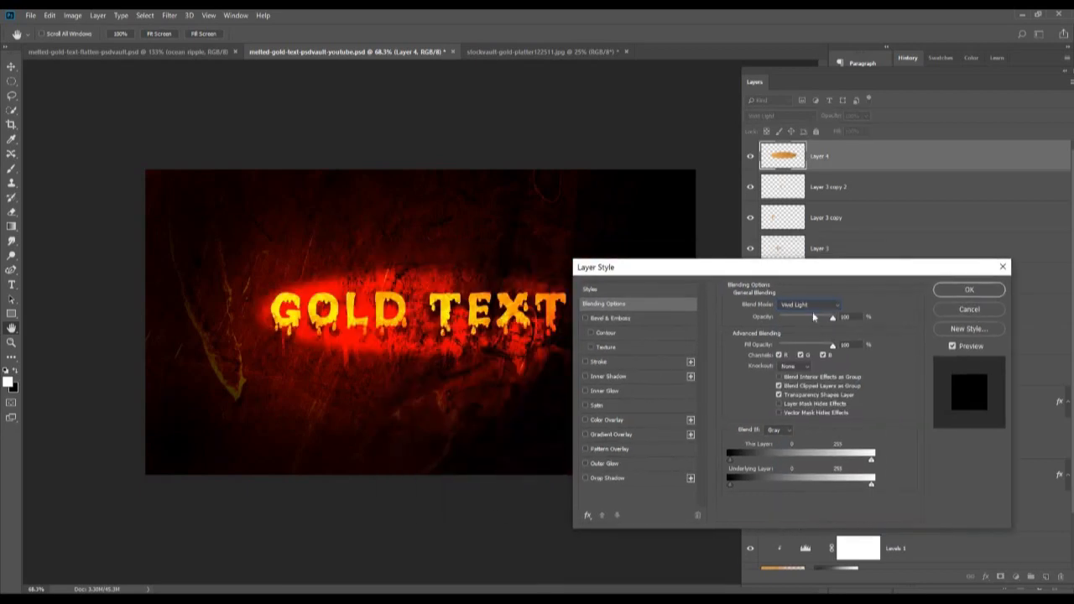
left_click_drag(817, 317, 804, 318)
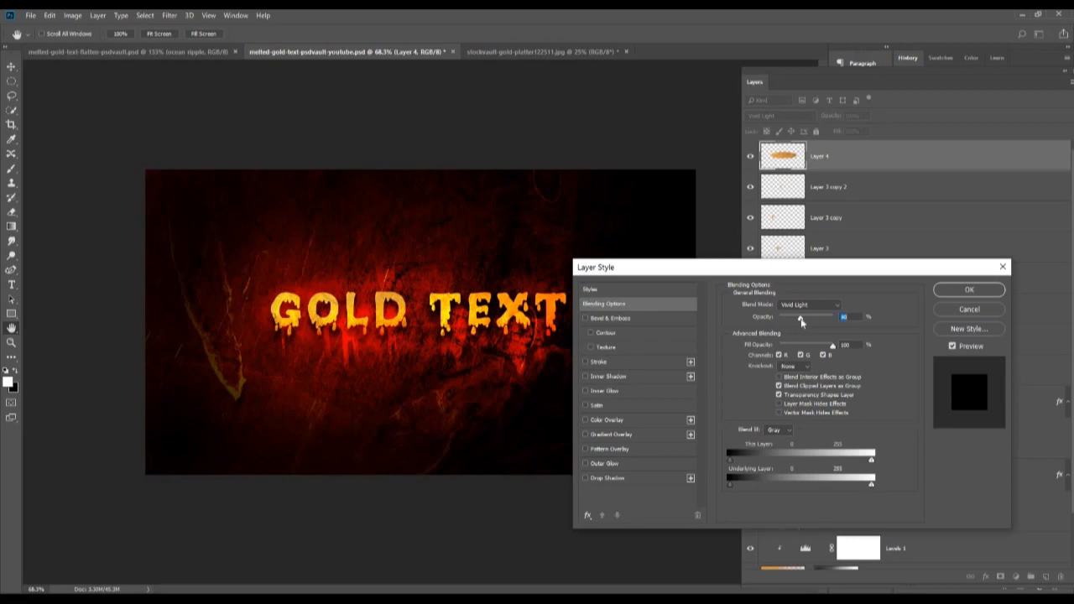
left_click(970, 289)
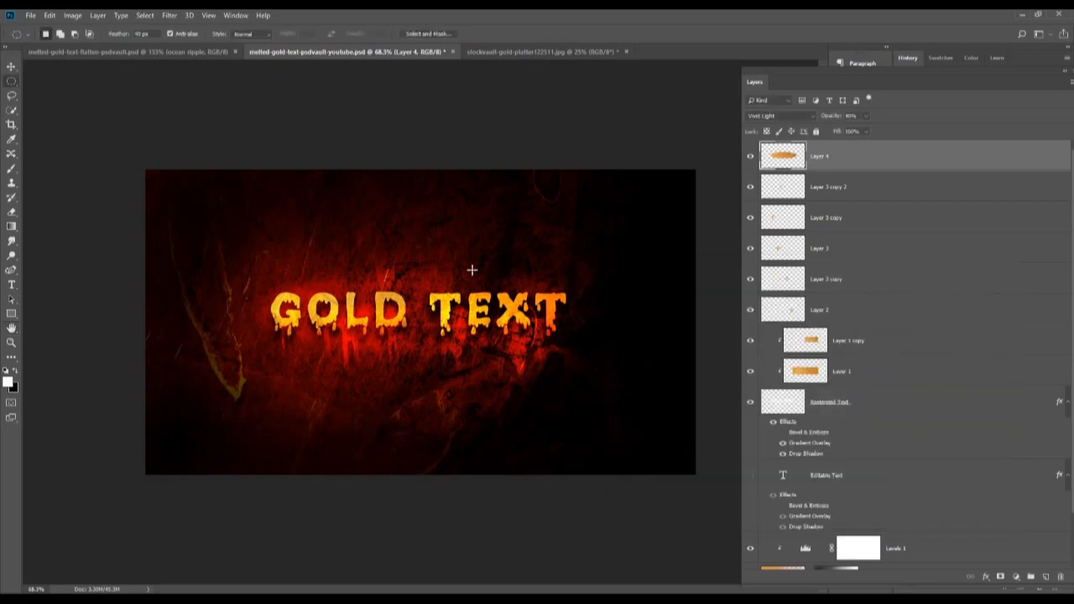
double_click(12, 341)
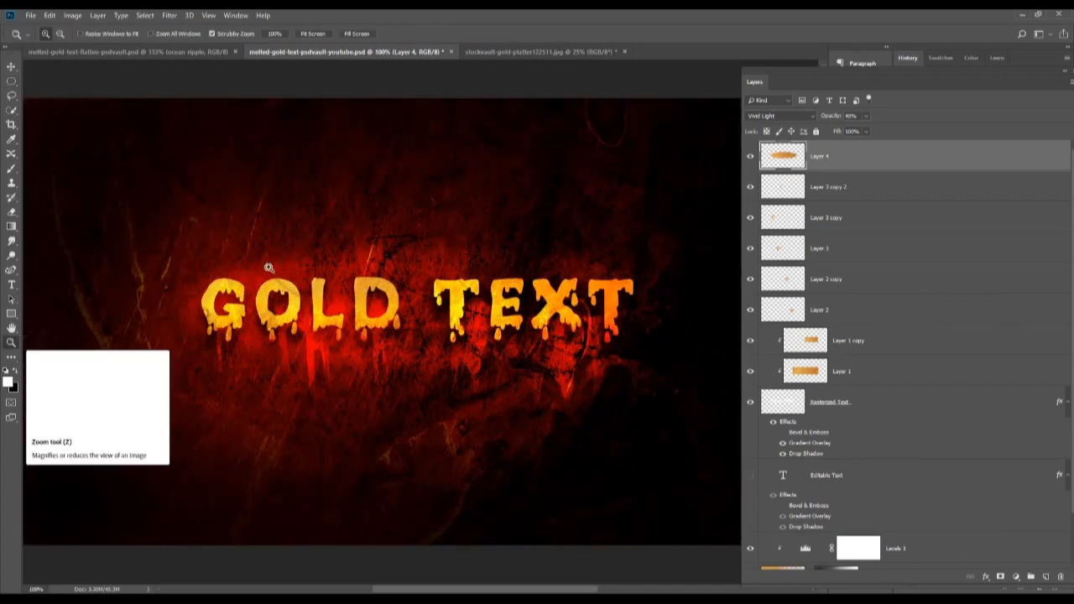